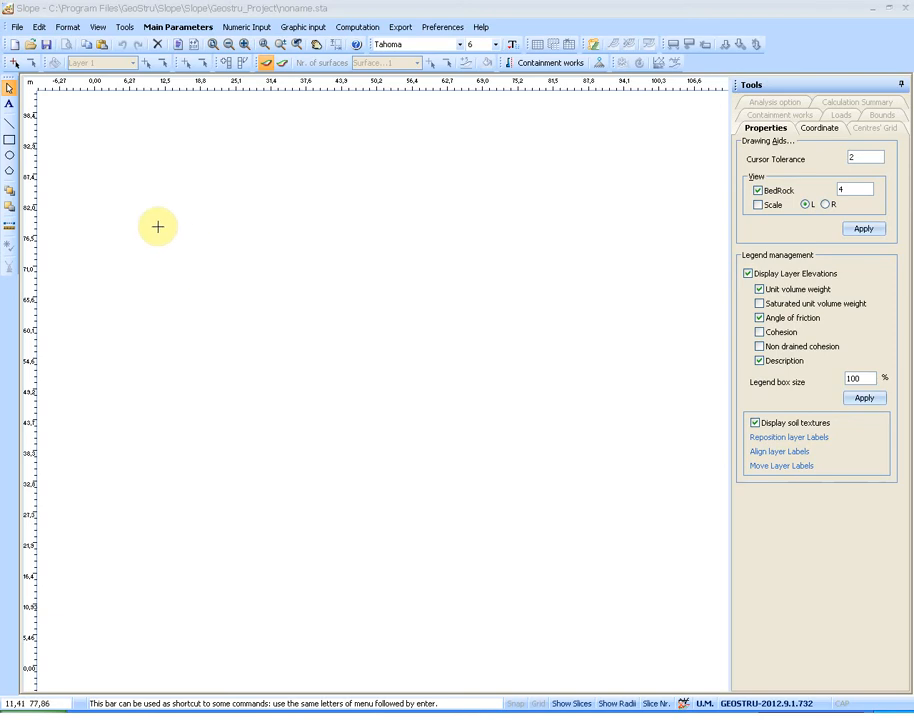
Start importing a 3D terrain model and select Dam.dat from the 3D File folder.
left_click(17, 27)
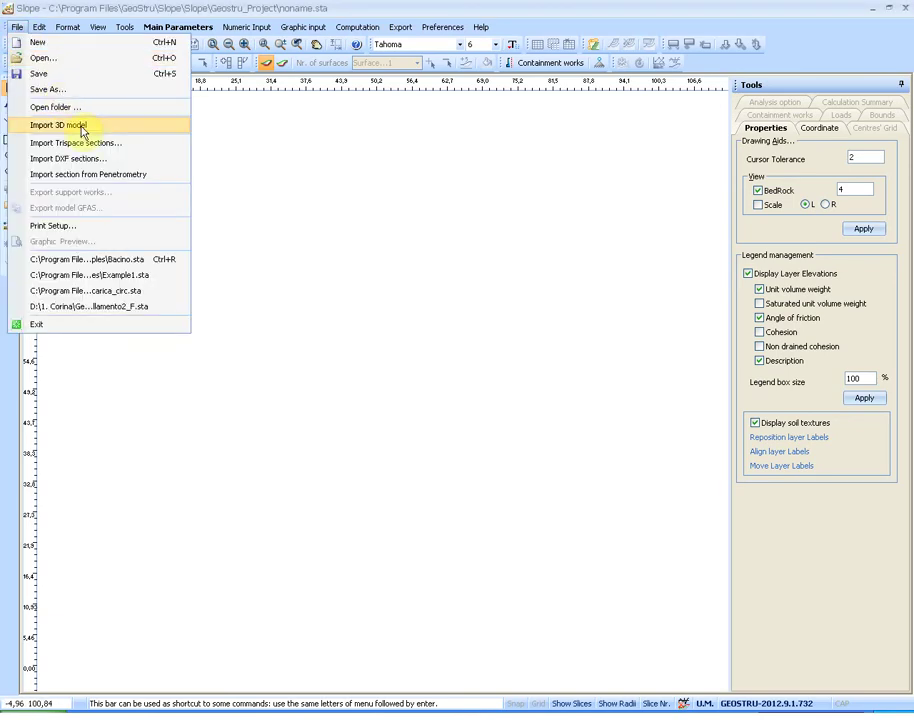
left_click(86, 124)
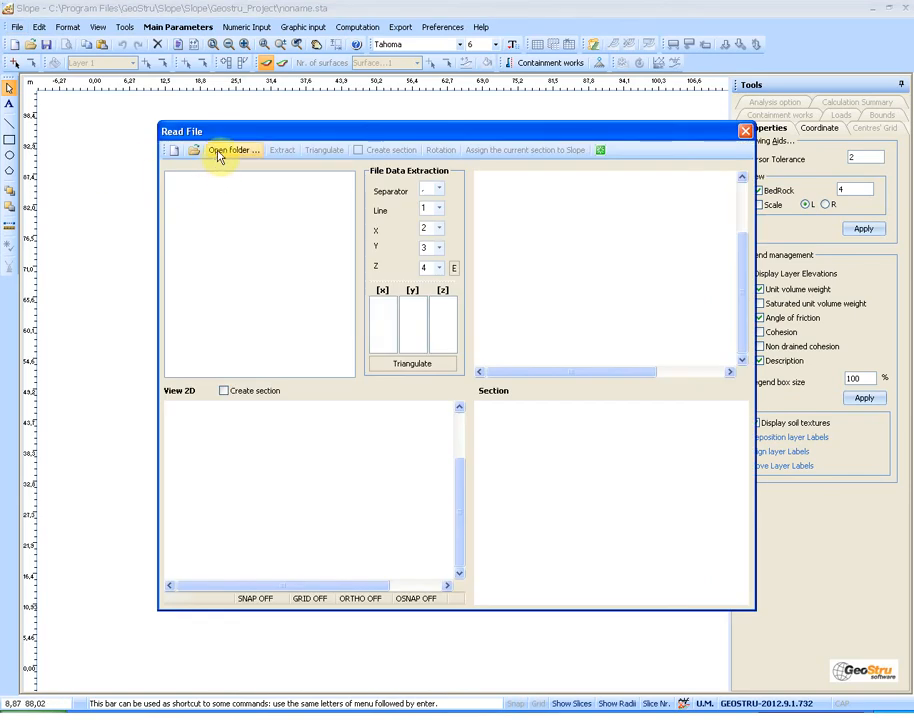
left_click(217, 152)
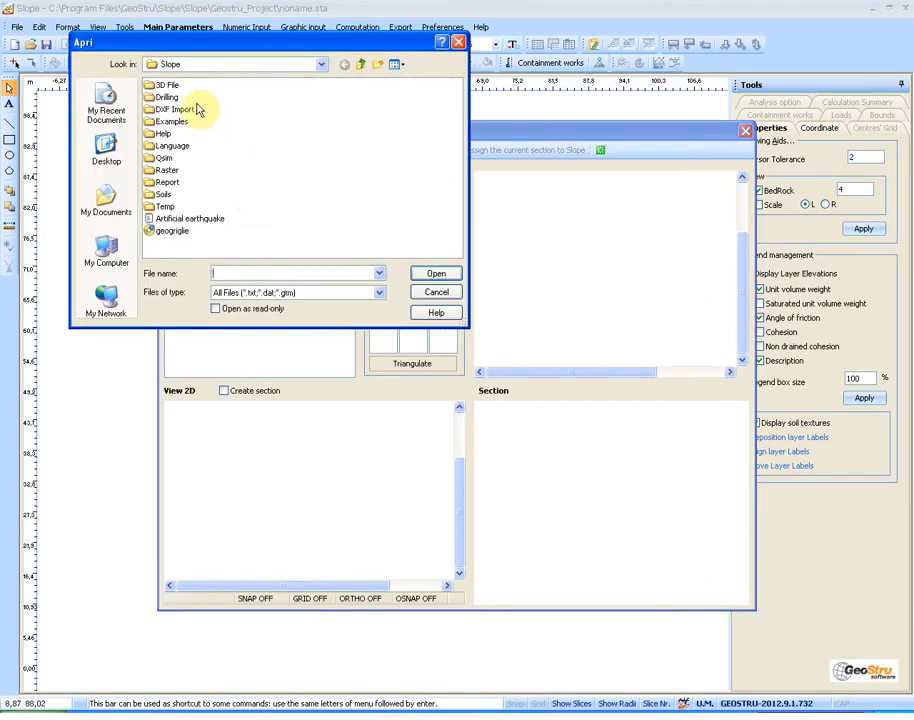
double_click(166, 85)
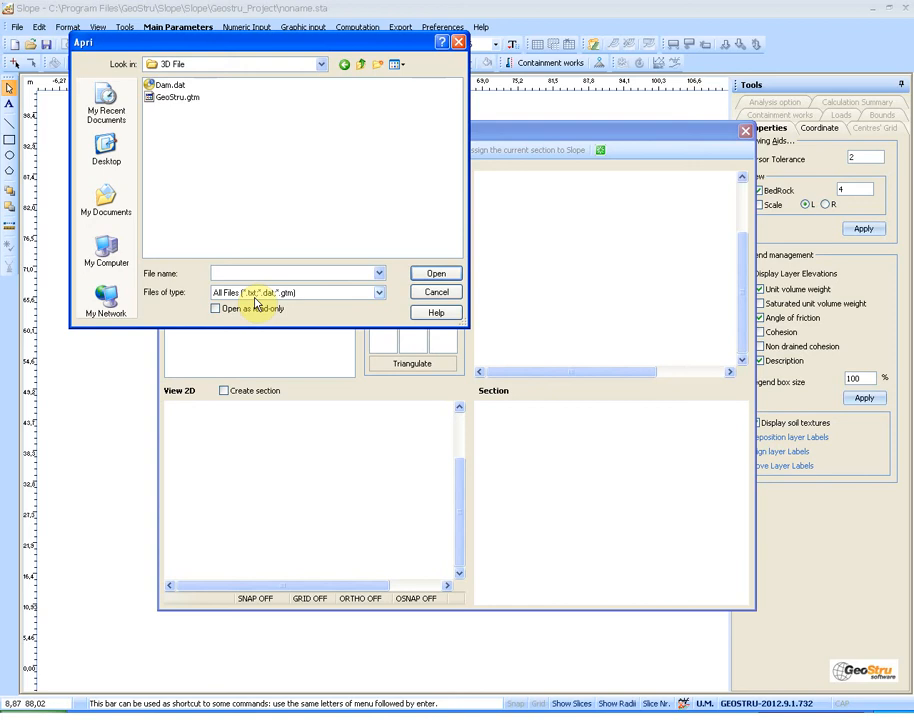
left_click(172, 85)
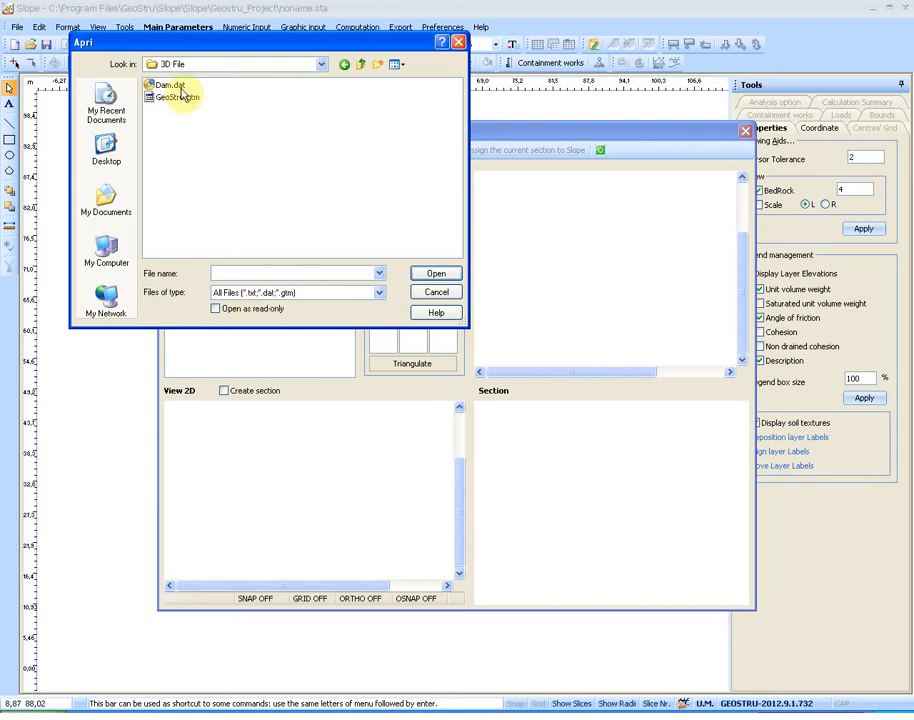
Load Dam.dat, check the line, Y and Z field assignments and extract the X, Y, Z coordinates.
left_click(436, 273)
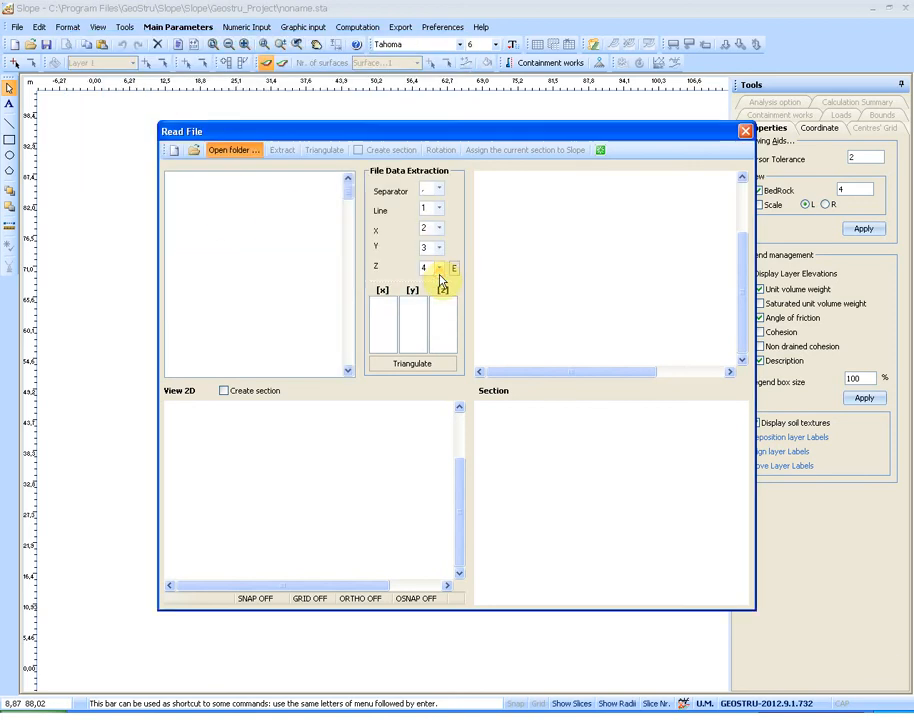
left_click(204, 263)
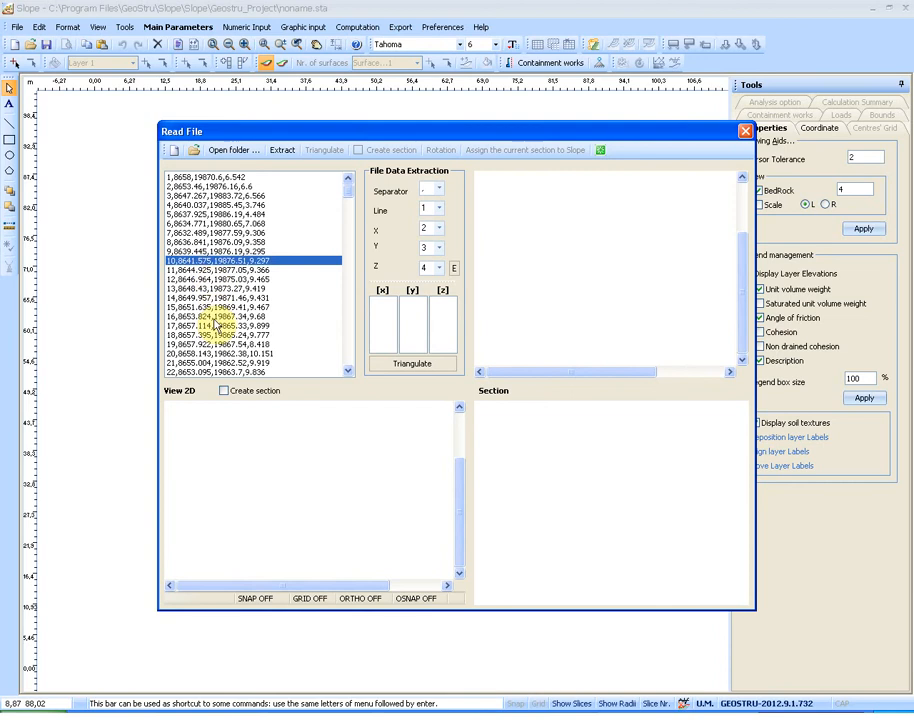
left_click(213, 318)
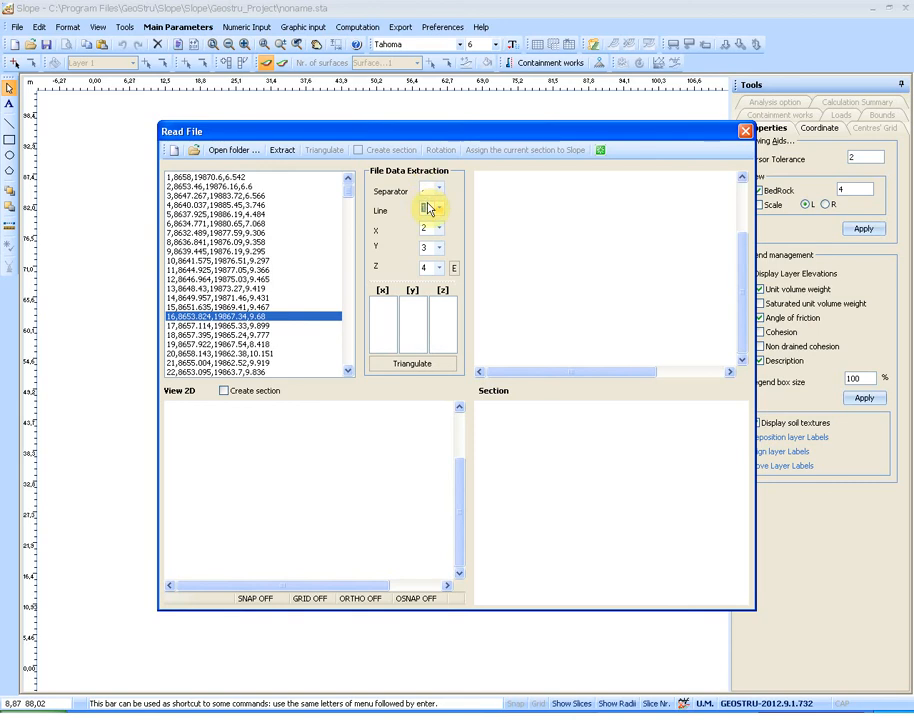
left_click(427, 208)
left_click(425, 247)
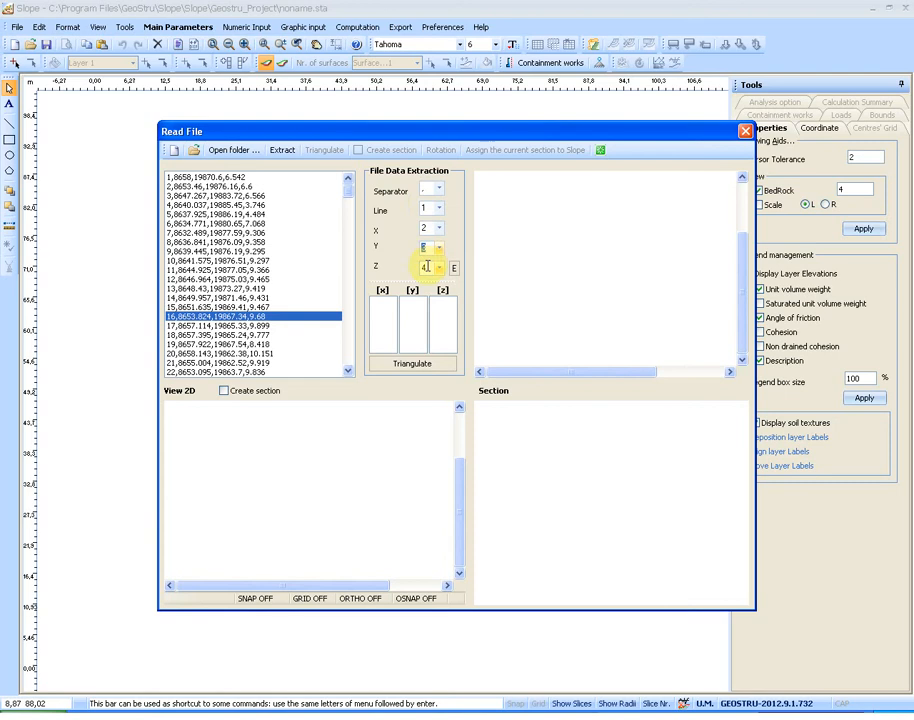
left_click(427, 266)
left_click(453, 268)
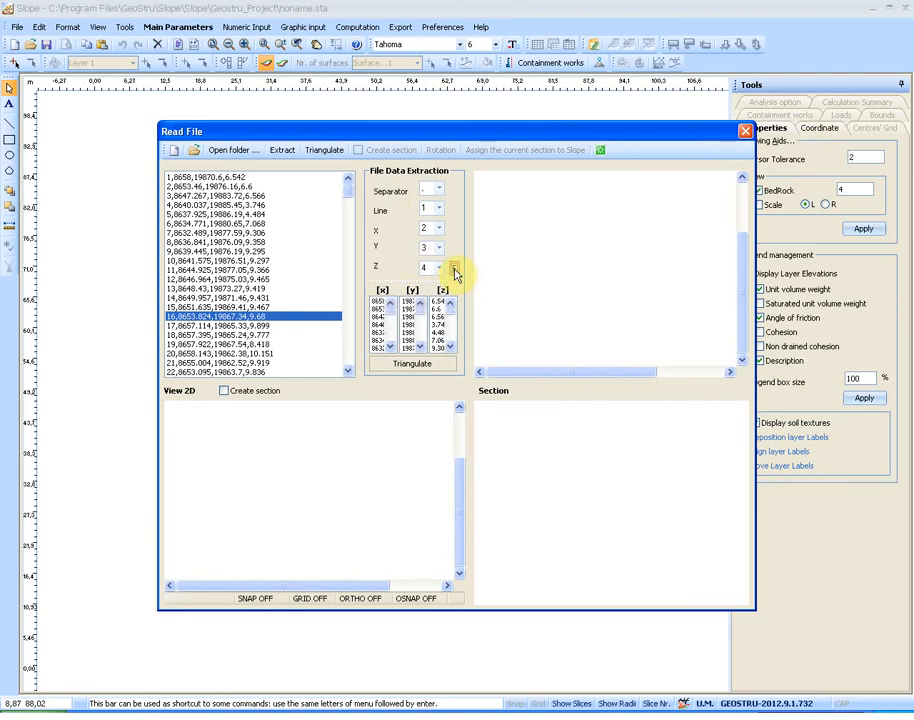
Triangulate the terrain points into an elevation-coloured mesh and orbit the 3D view.
left_click(396, 364)
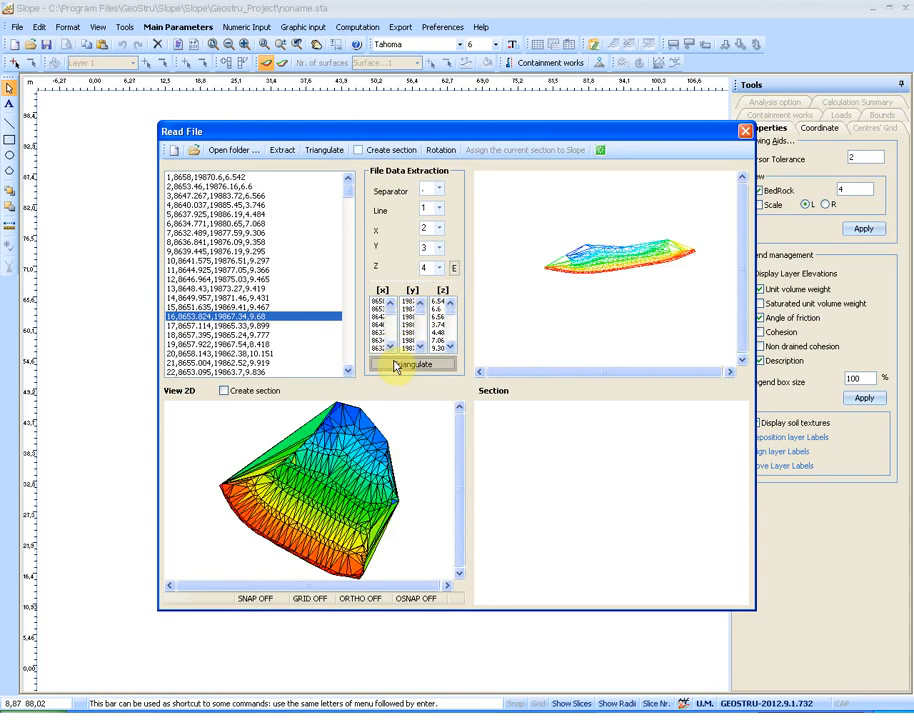
left_click(441, 151)
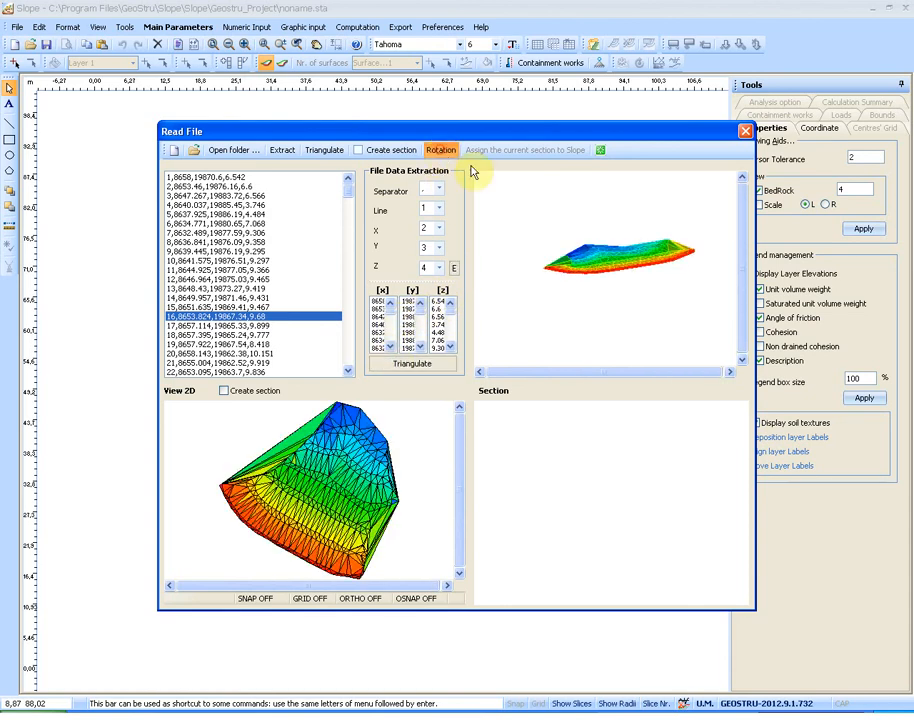
mouse_move(518, 220)
left_mouse_down()
mouse_move(552, 322)
mouse_move(501, 215)
mouse_move(680, 317)
left_mouse_up()
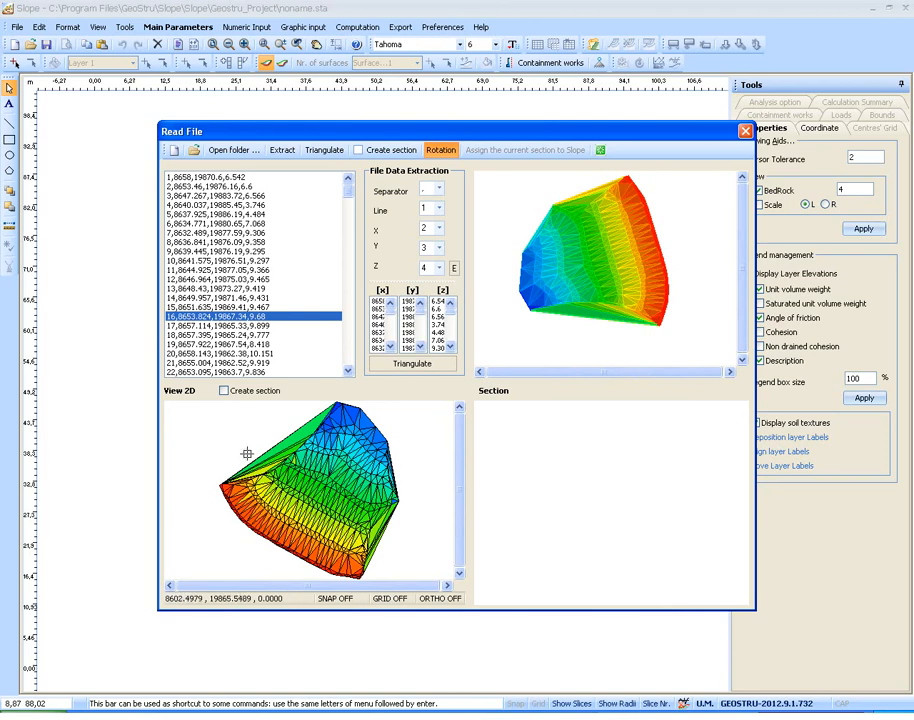
Draw a section line from the terrain's upper right to lower left and send its profile to the slope drawing.
left_click(224, 393)
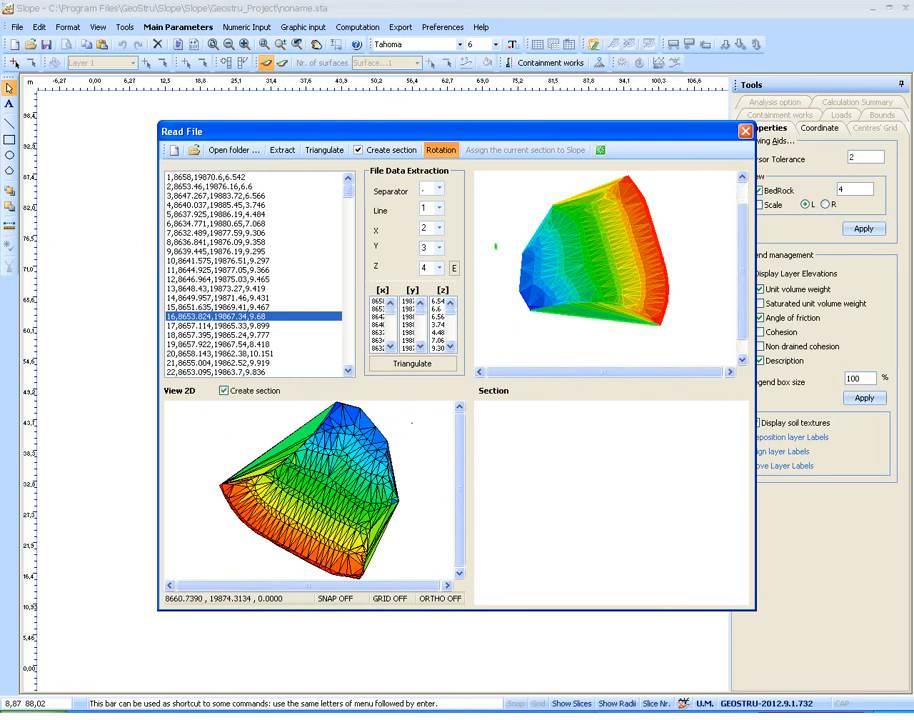
left_click(412, 424)
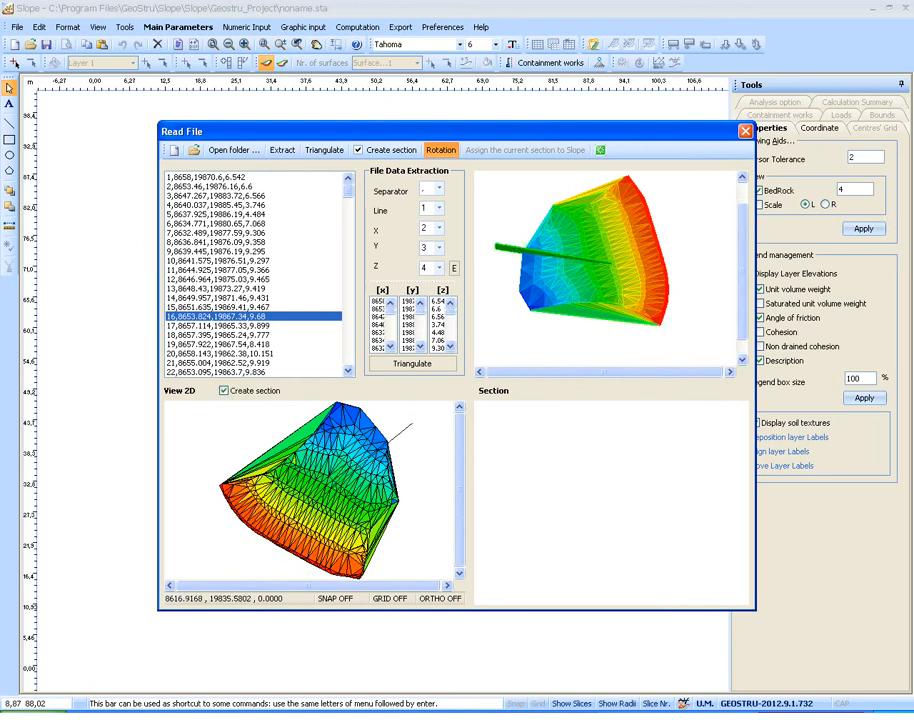
left_click(237, 542)
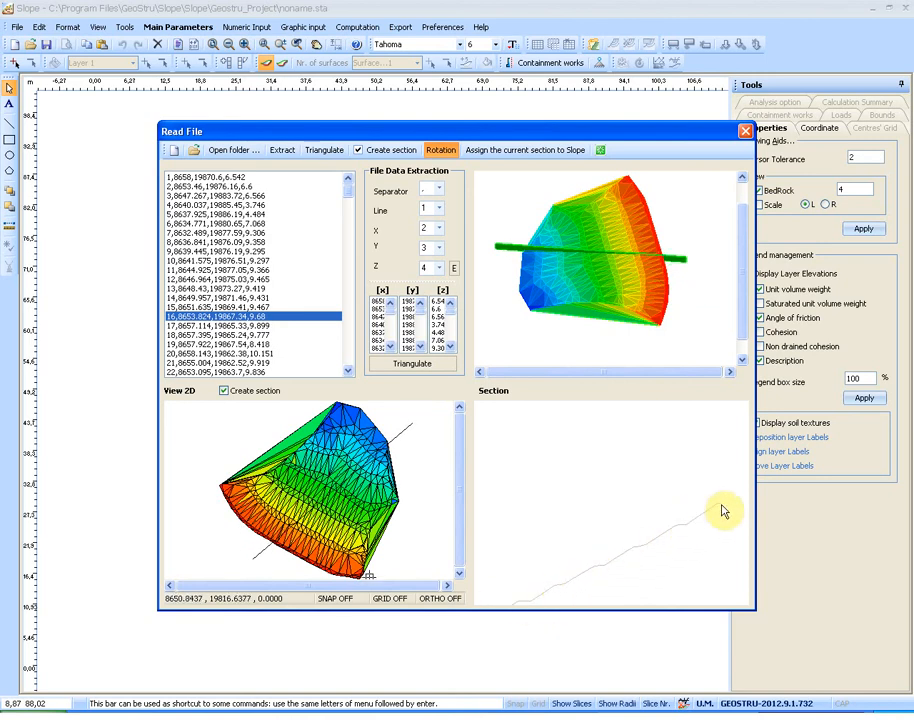
left_click(527, 150)
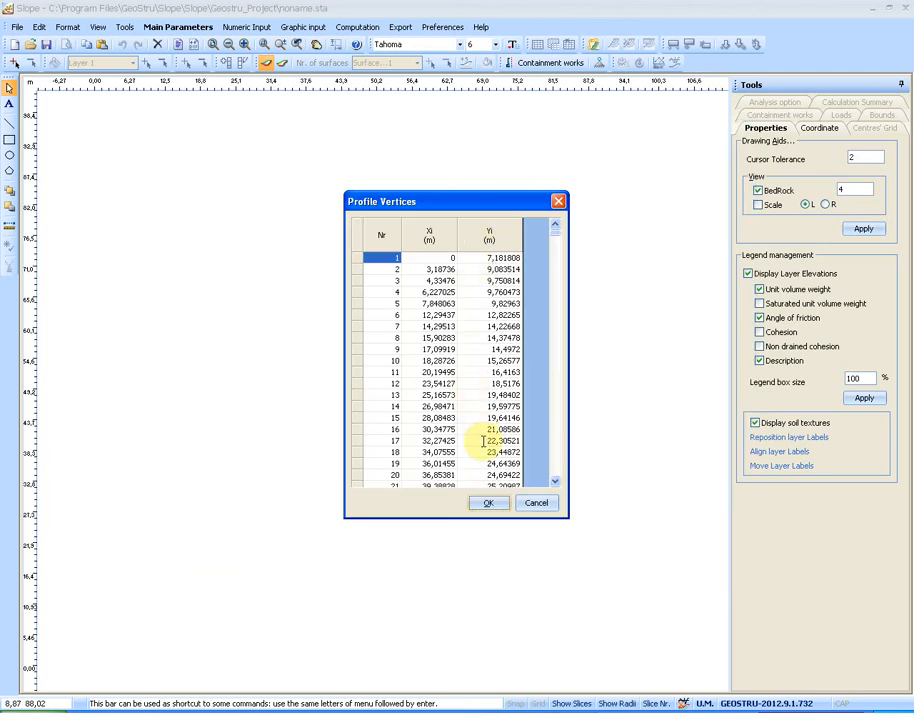
Accept the profile vertex coordinates as the slope section and close the import window.
left_click(488, 502)
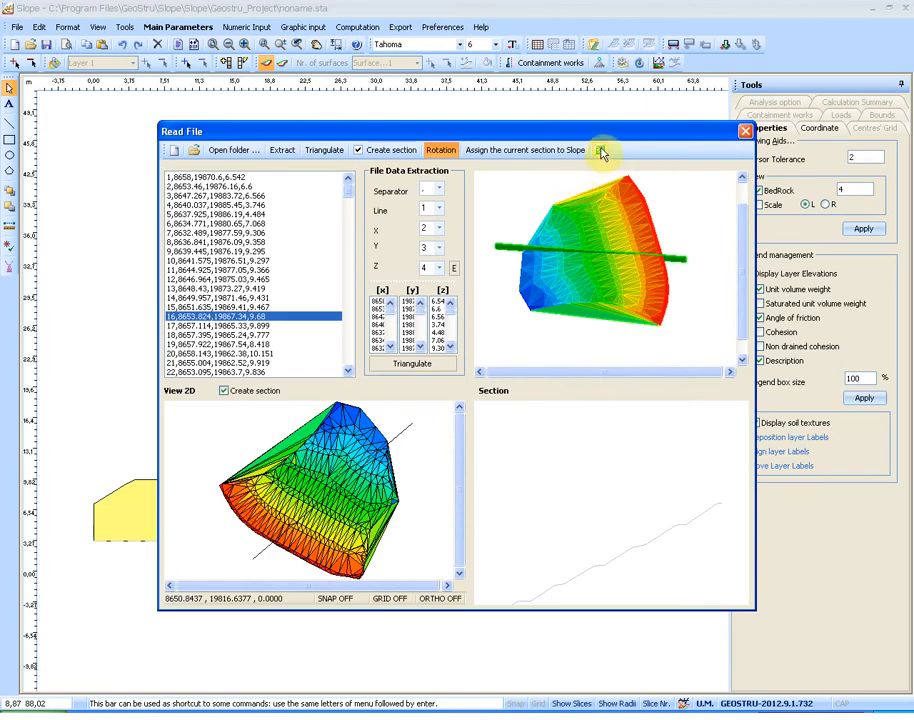
left_click(600, 150)
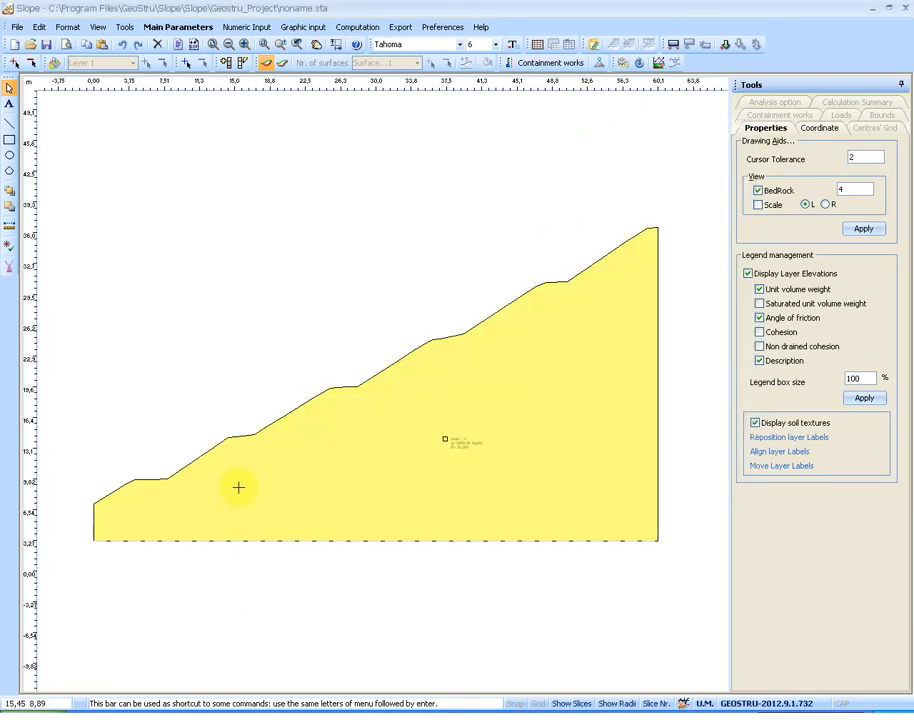
Add a second stratigraphy layer filled with gravel properties from the soil database and confirm.
left_click(60, 64)
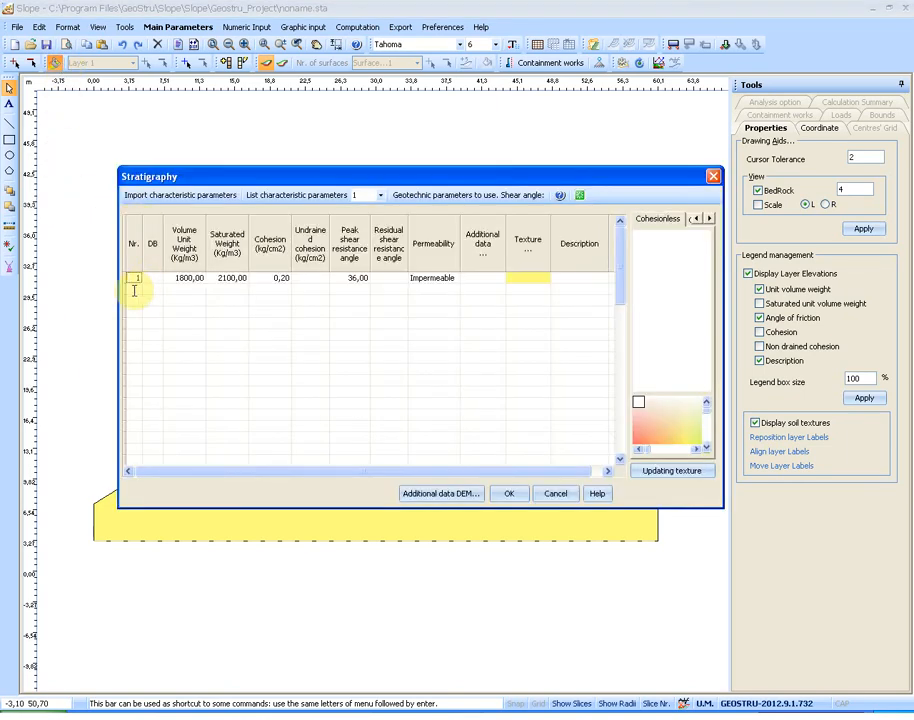
left_click(151, 290)
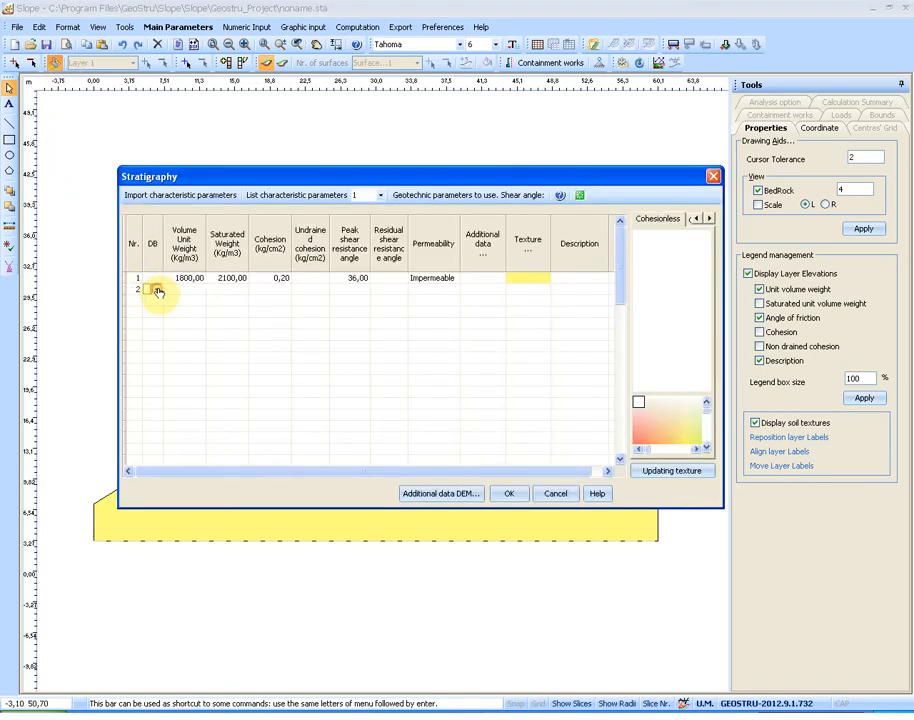
left_click(158, 291)
left_click(200, 377)
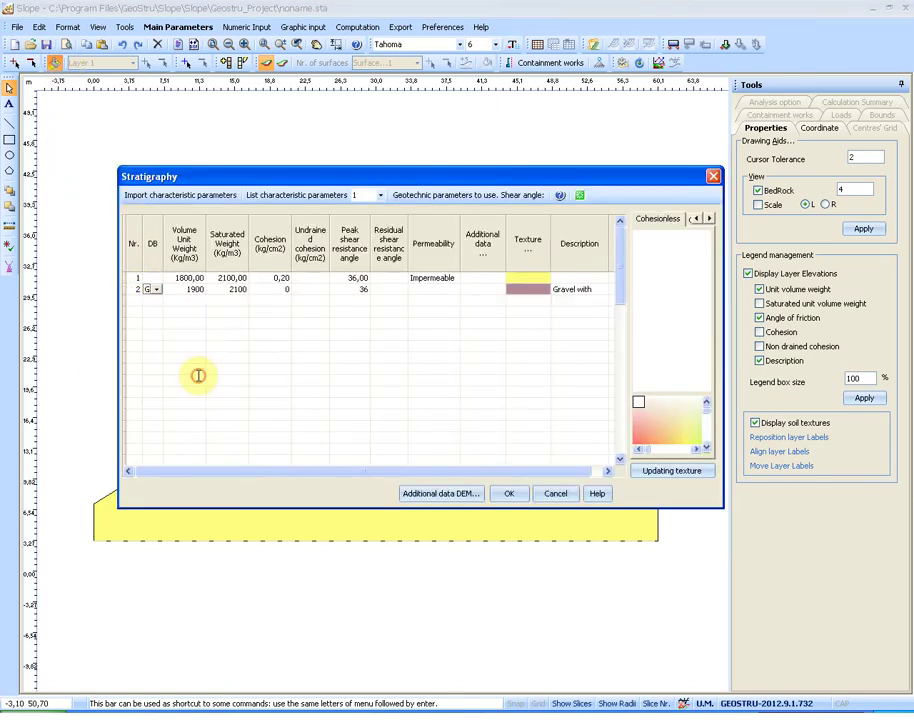
left_click(508, 493)
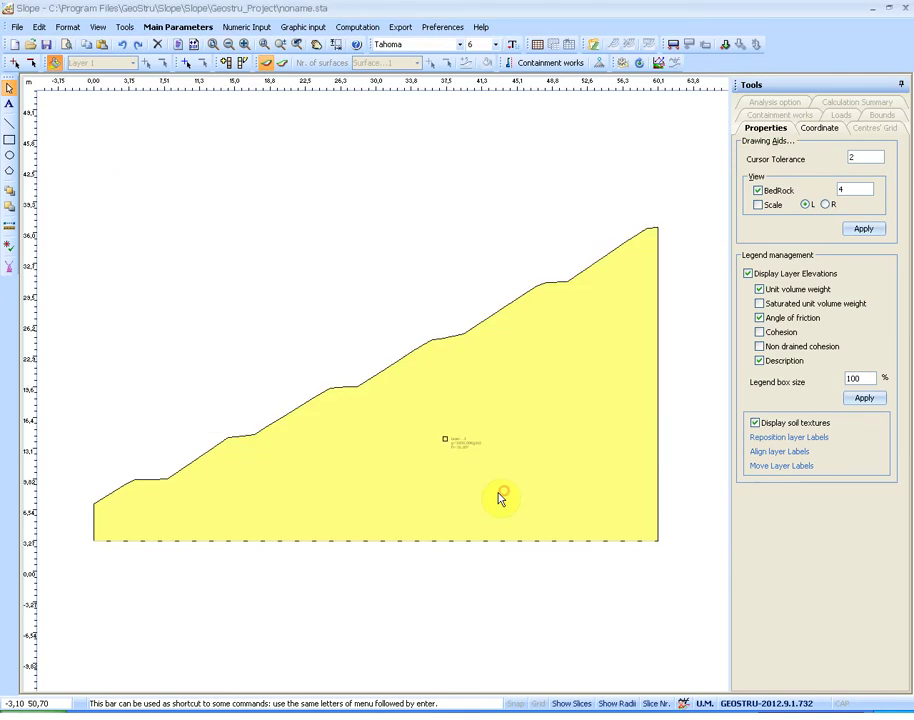
left_click(146, 64)
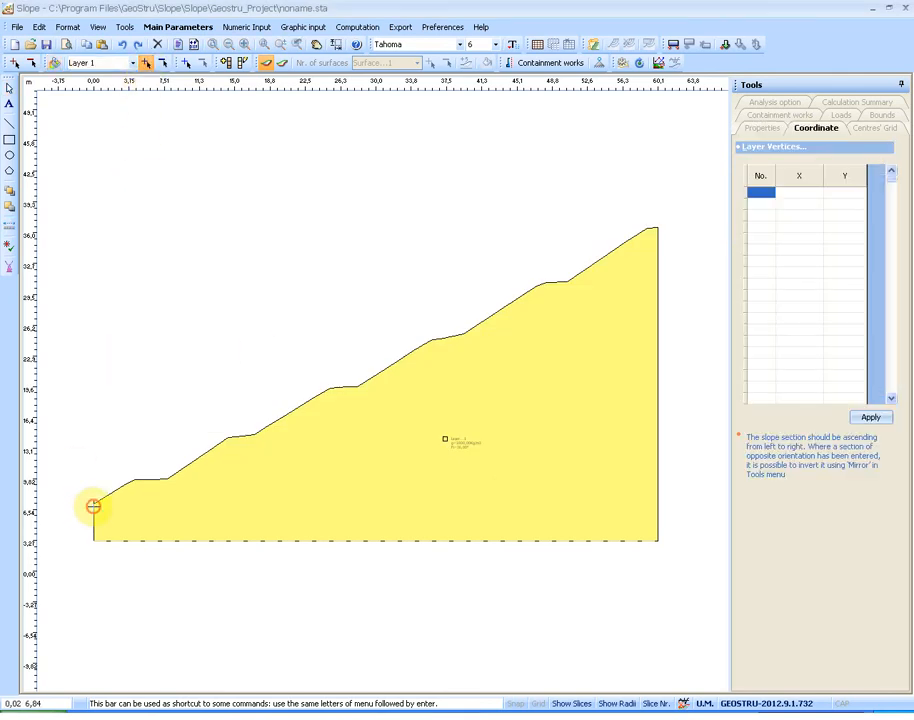
Draw a five-point layer boundary from the slope toe to the upper right, creating the lower gravel layer.
left_click(93, 507)
left_click(165, 490)
left_click(357, 414)
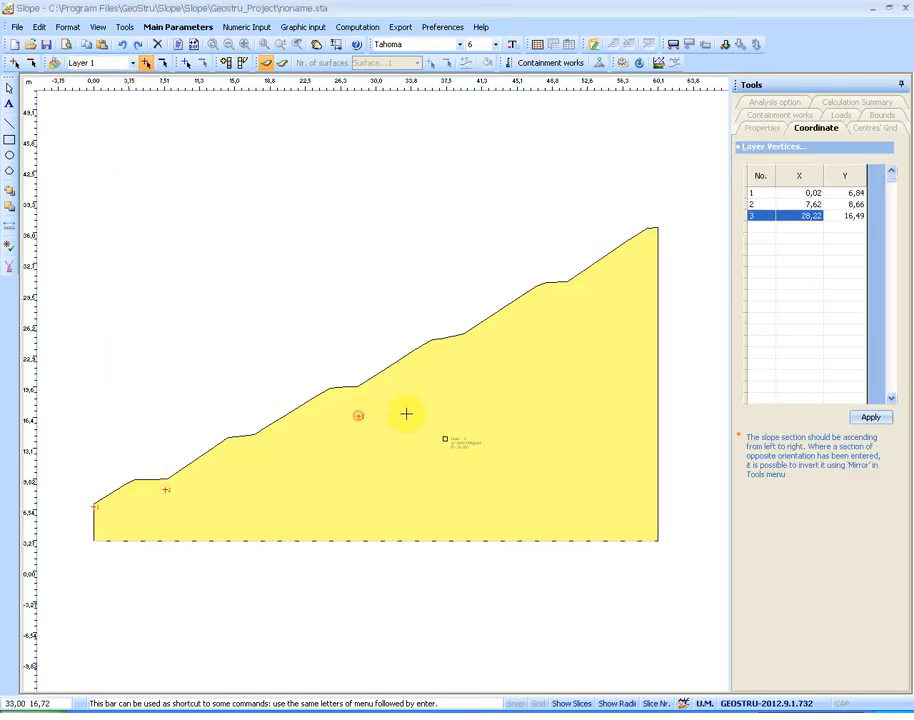
left_click(478, 419)
left_click(580, 353)
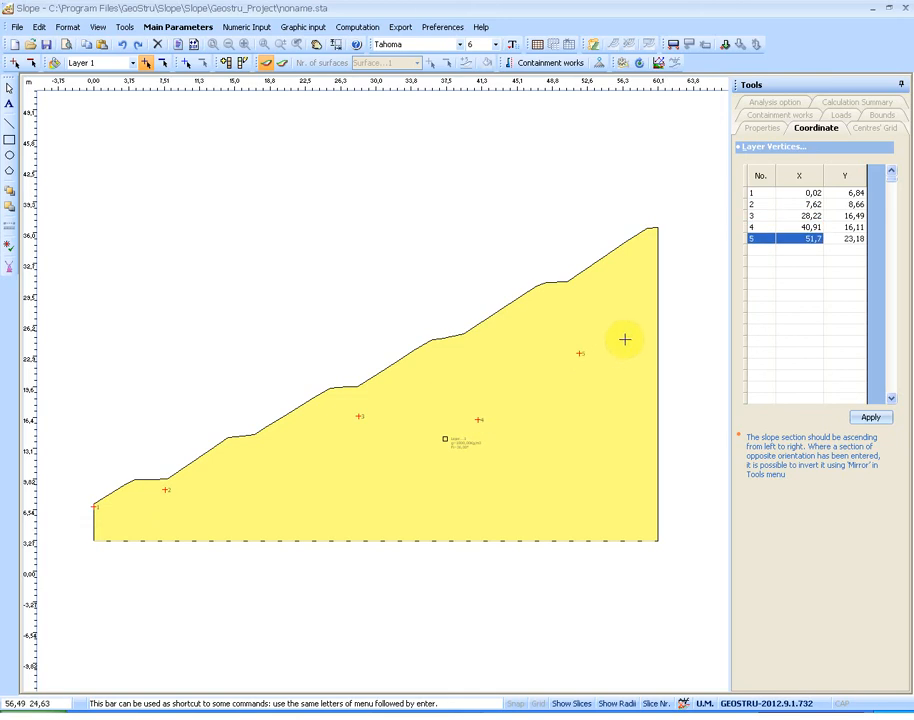
right_click(625, 339)
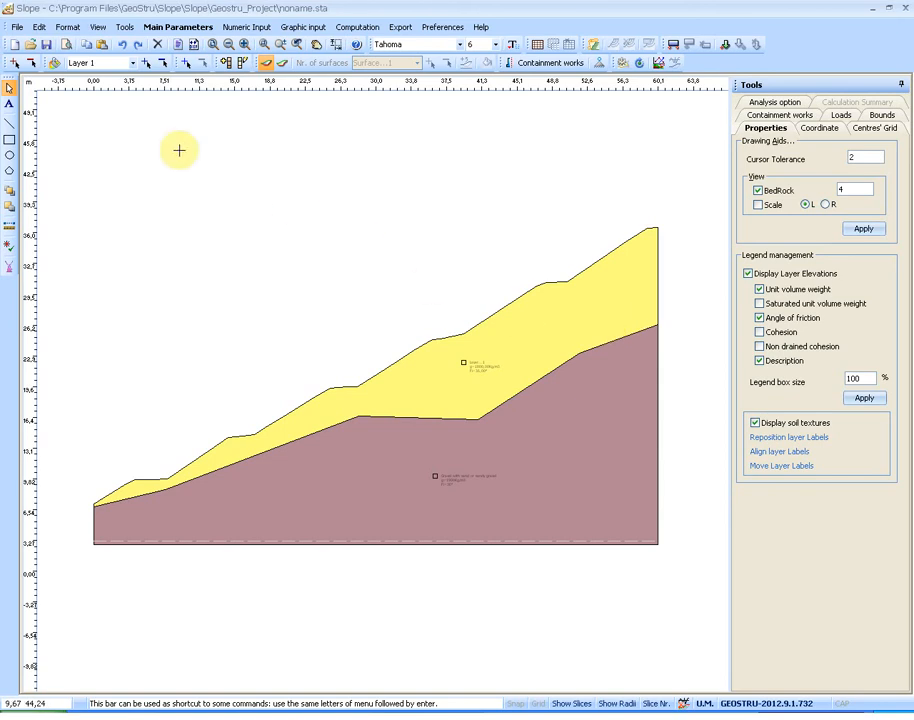
Switch the slip surface shape to Free form Surface in the main parameters.
left_click(178, 27)
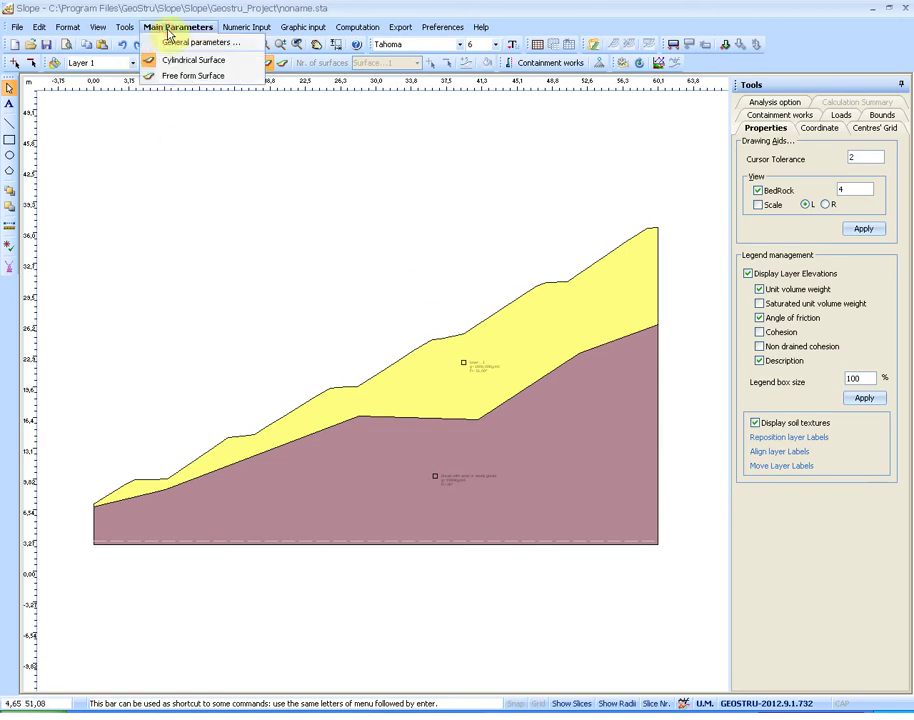
left_click(198, 78)
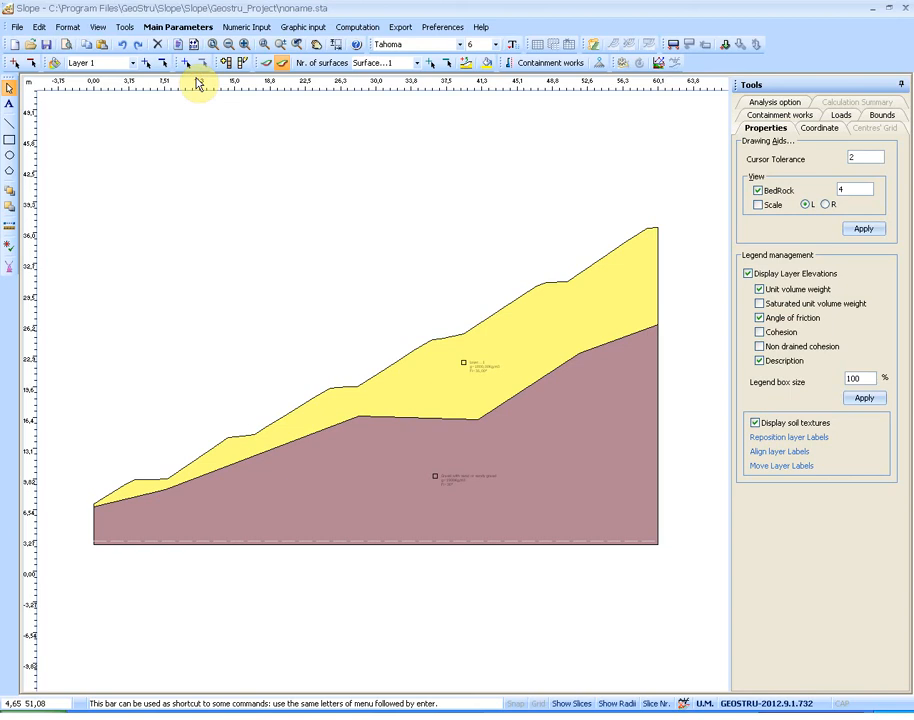
Draw a free-form slip surface with five points from near the toe up through both layers to the ground.
left_click(430, 64)
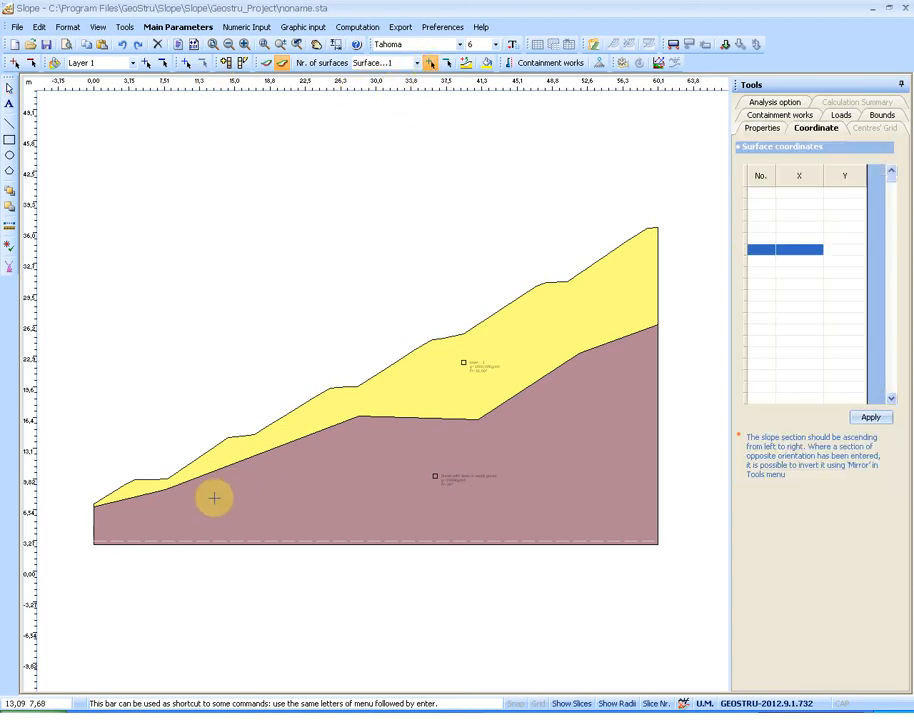
left_click(117, 488)
left_click(261, 471)
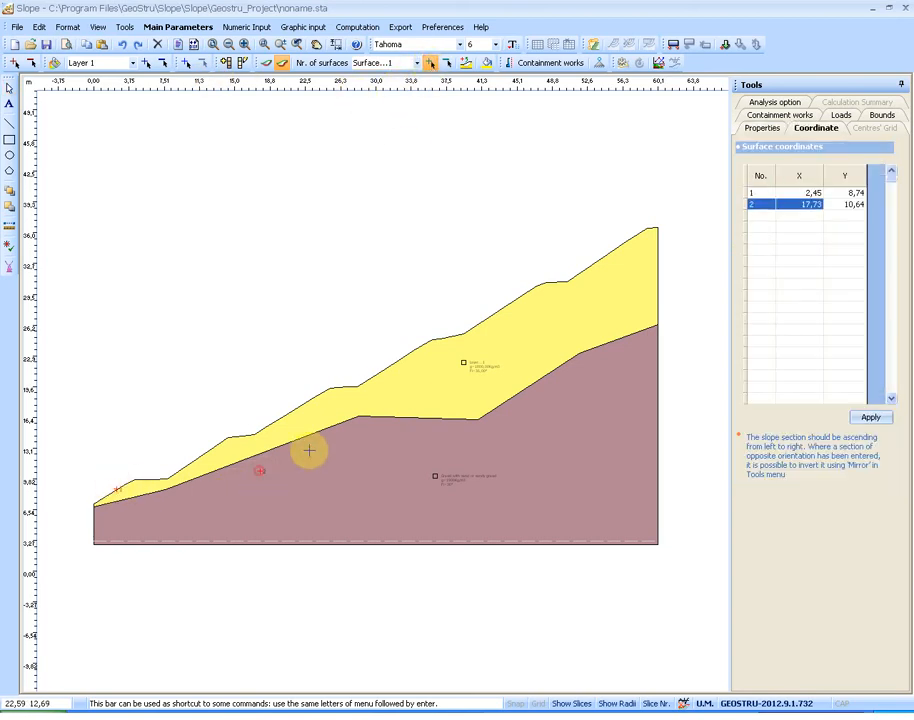
left_click(385, 427)
left_click(437, 347)
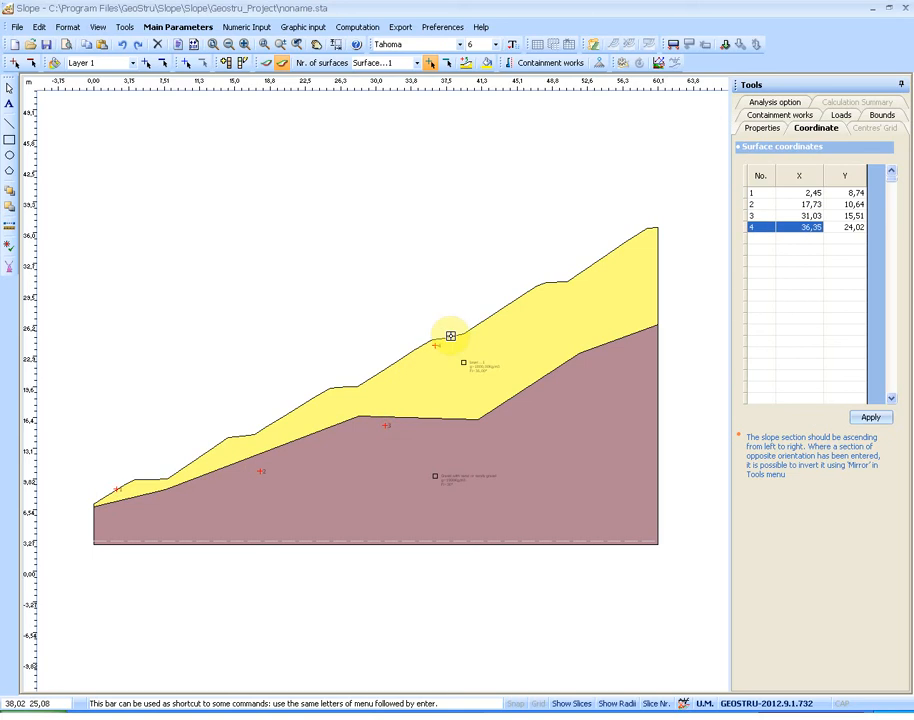
left_click(450, 335)
right_click(450, 335)
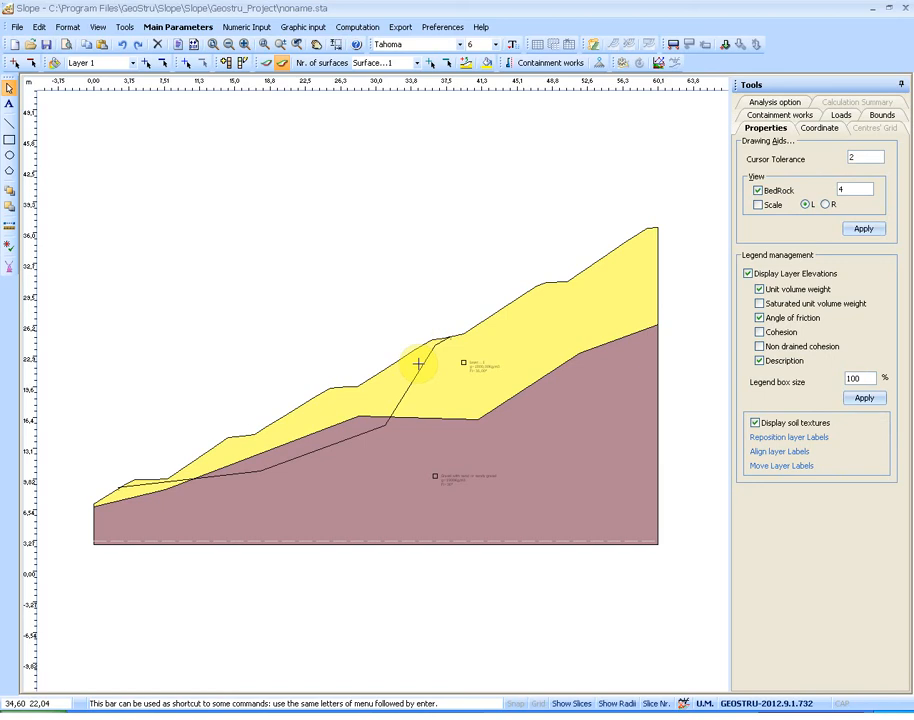
left_click(357, 27)
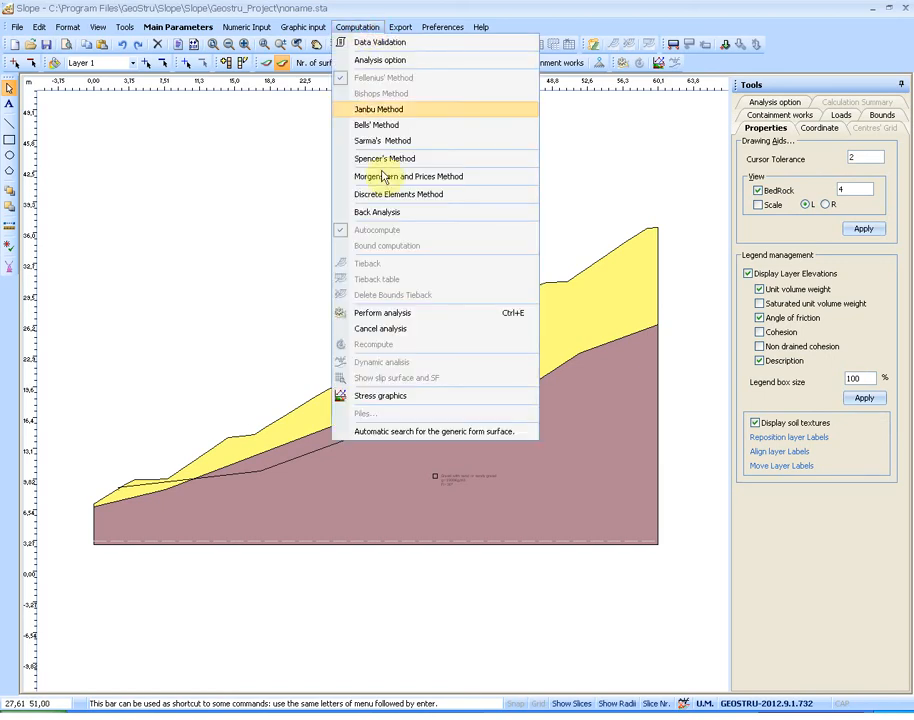
Run the automatic search for the generic form surface to produce the Calculation Summary.
left_click(434, 431)
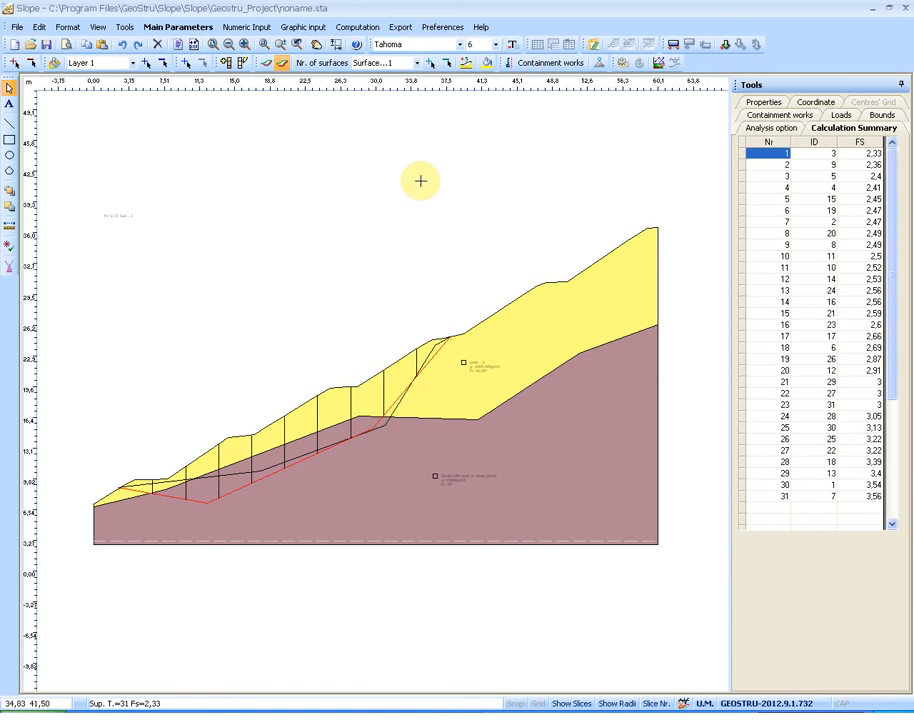
Remove all five vertices of the hand-drawn slip surface so only the red critical surface remains.
left_click(445, 63)
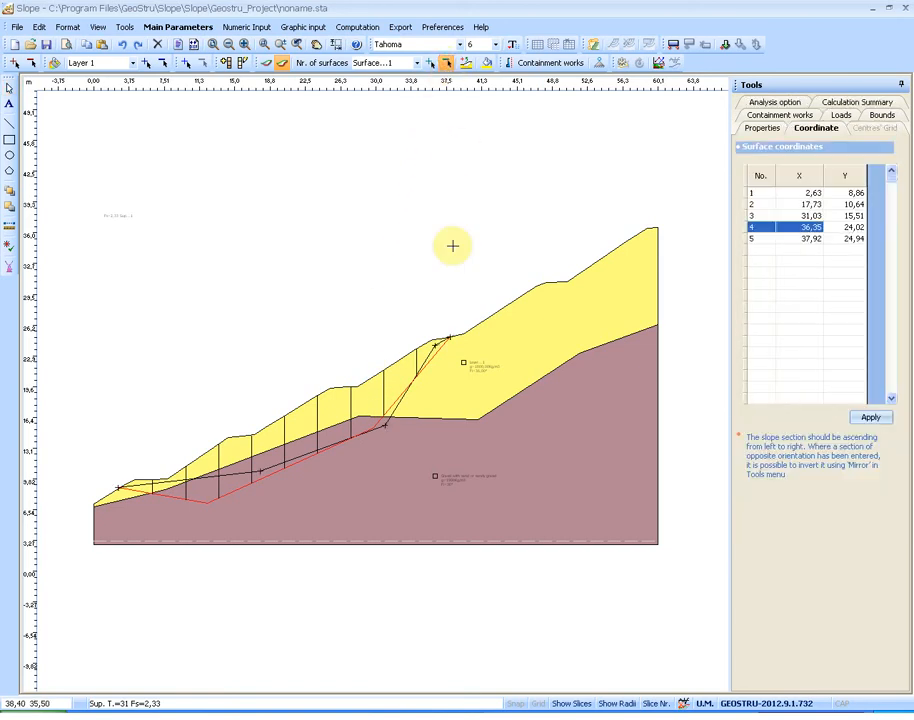
left_click(437, 349)
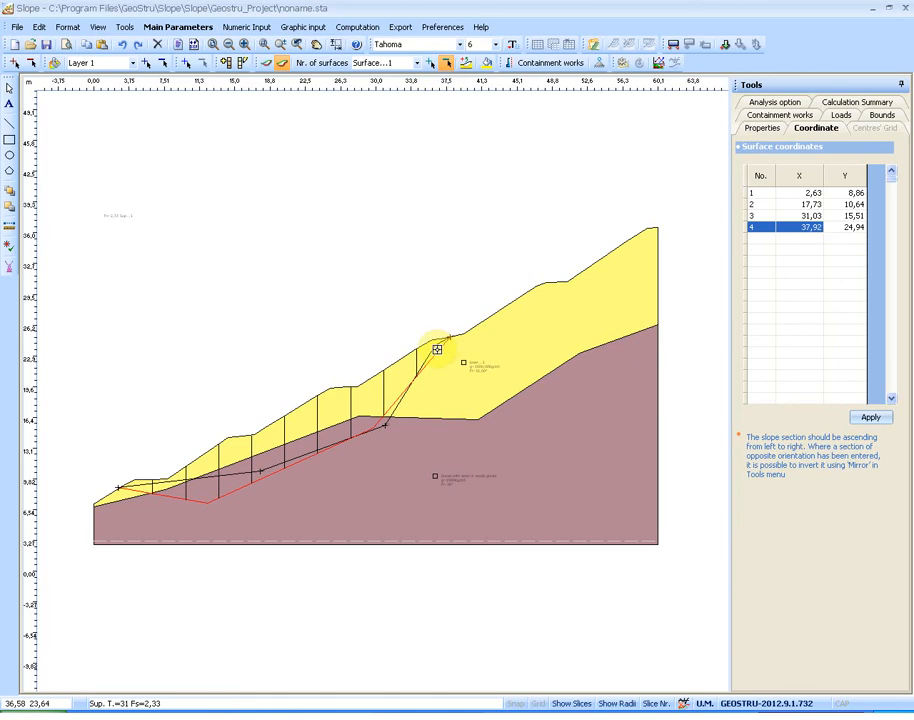
left_click(451, 334)
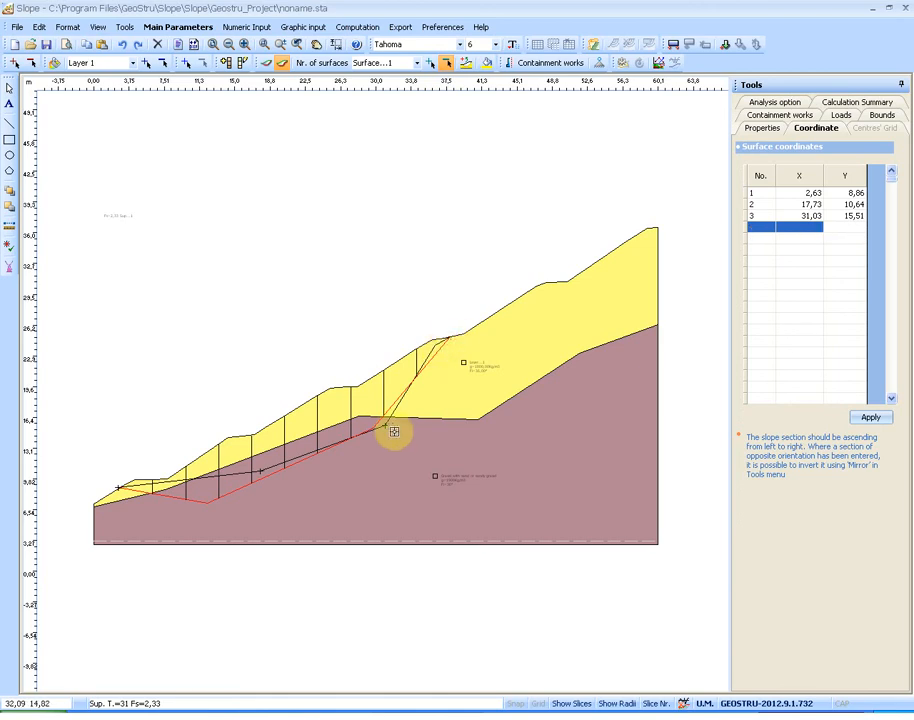
left_click(388, 426)
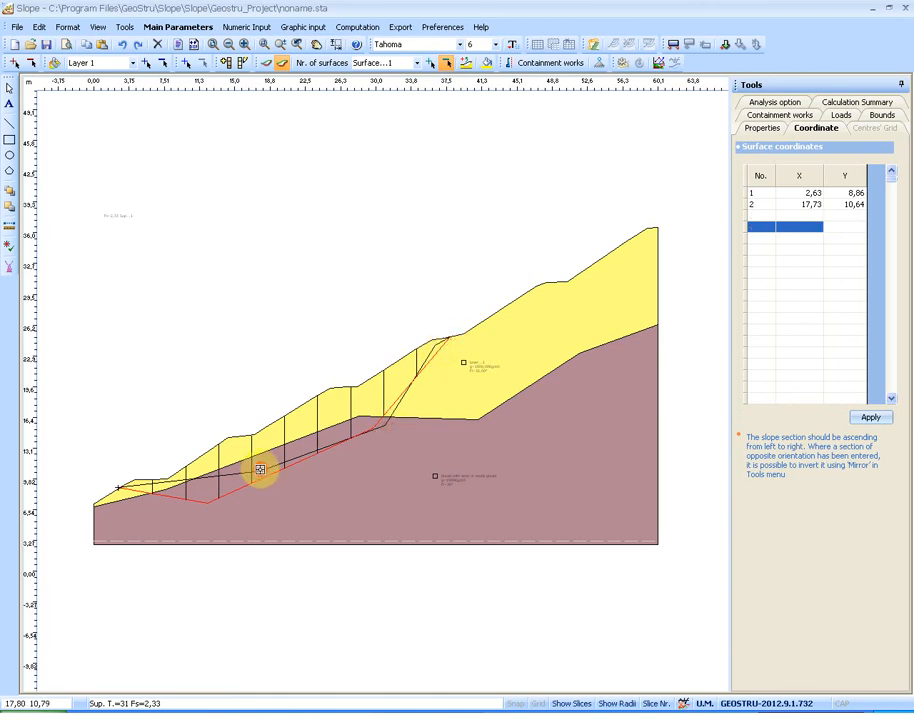
left_click(260, 469)
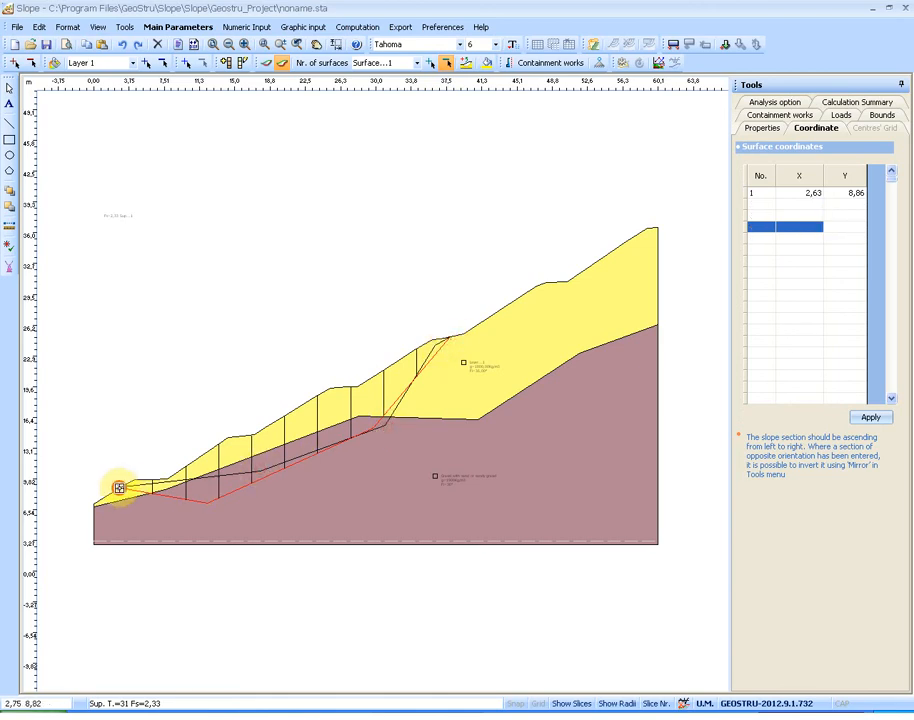
left_click(122, 487)
key("Escape")
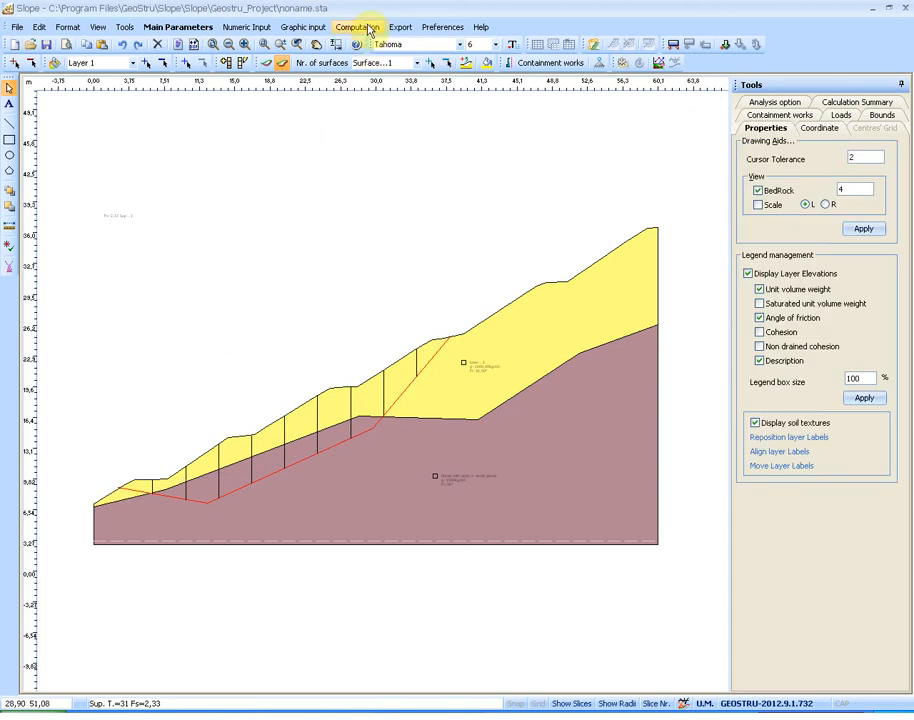
left_click(373, 28)
Run Computation > Automatic search for generic-form surfaces over range 0|60, yielding 1076 surfaces and FS 2,74.
left_click(370, 332)
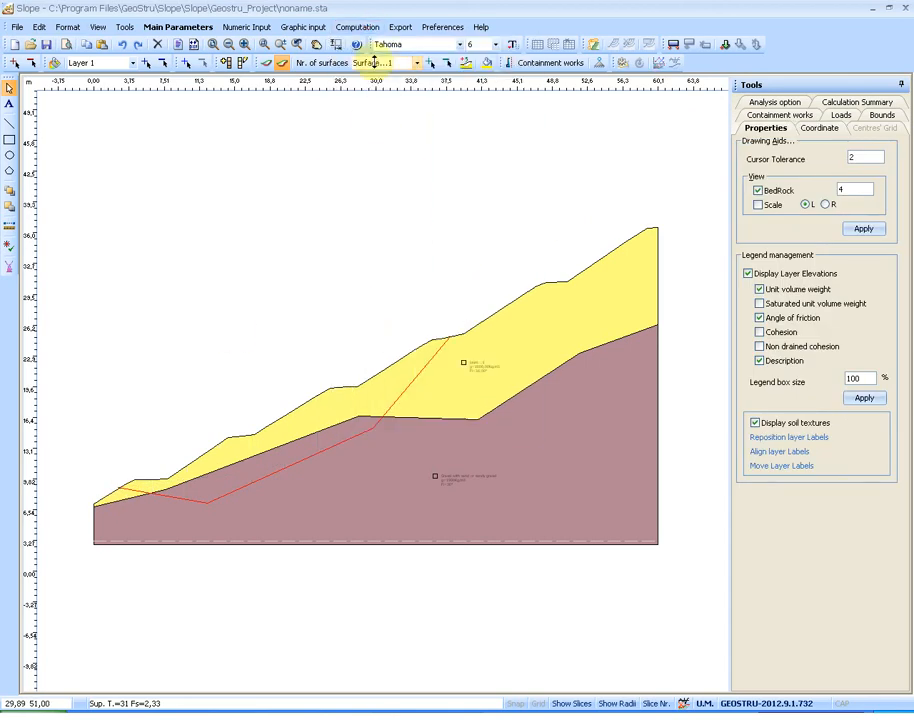
left_click(357, 27)
left_click(389, 434)
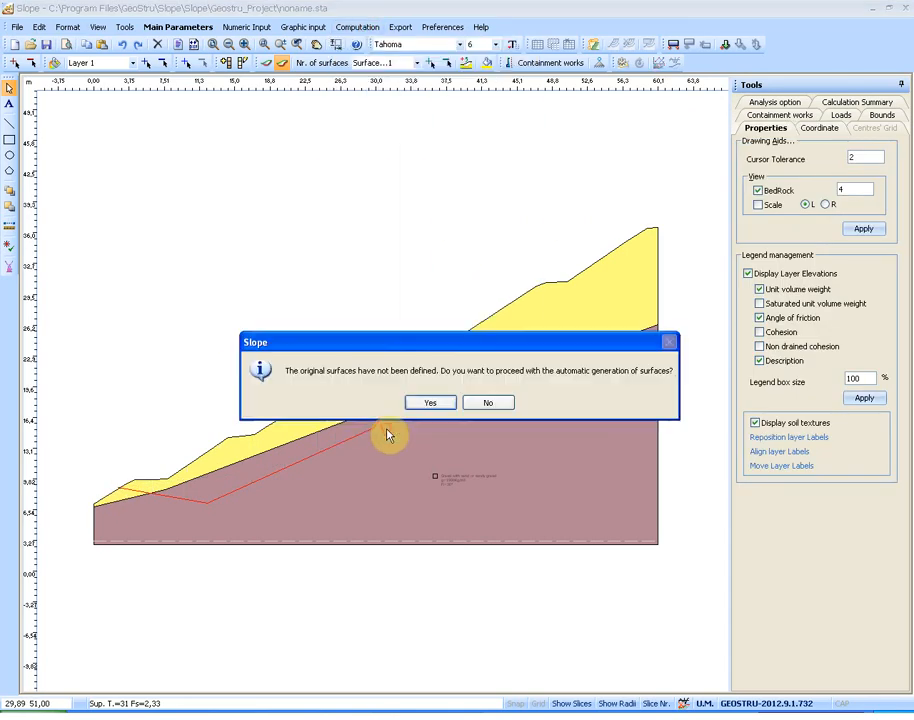
left_click(432, 404)
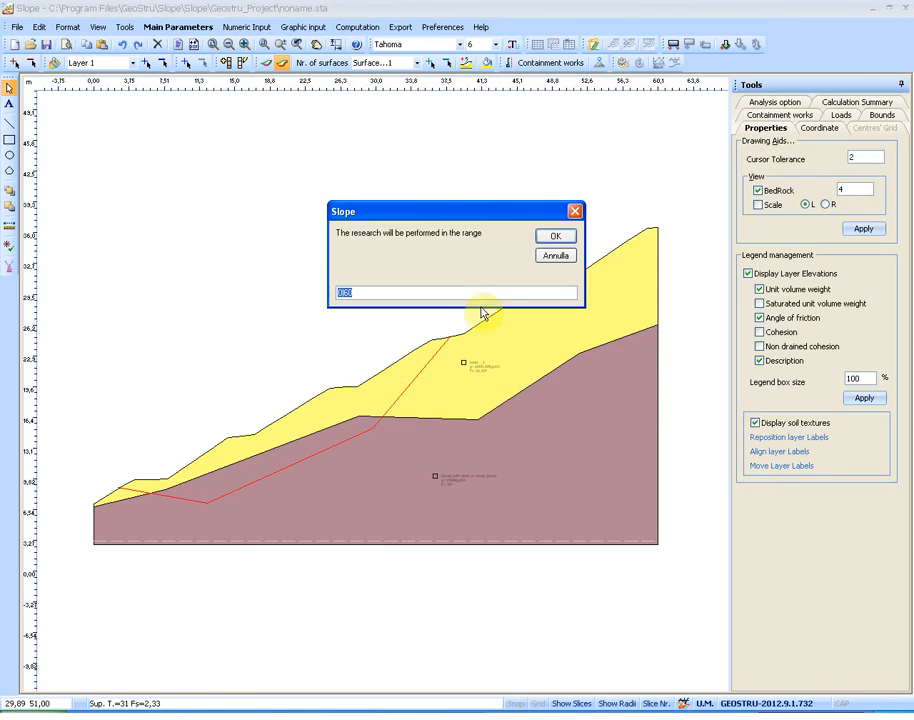
left_click(550, 238)
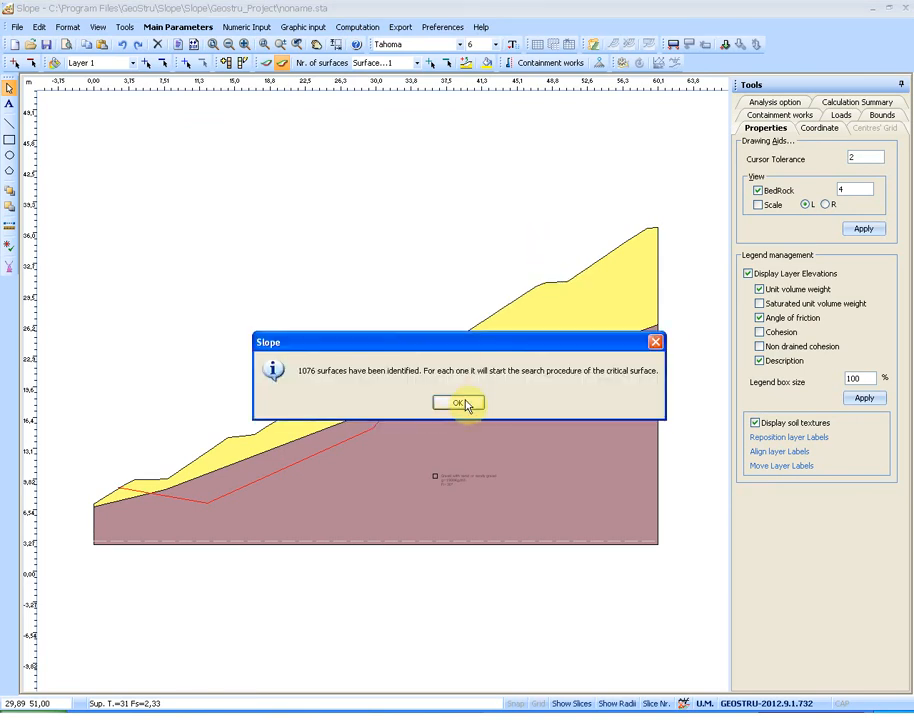
left_click(459, 402)
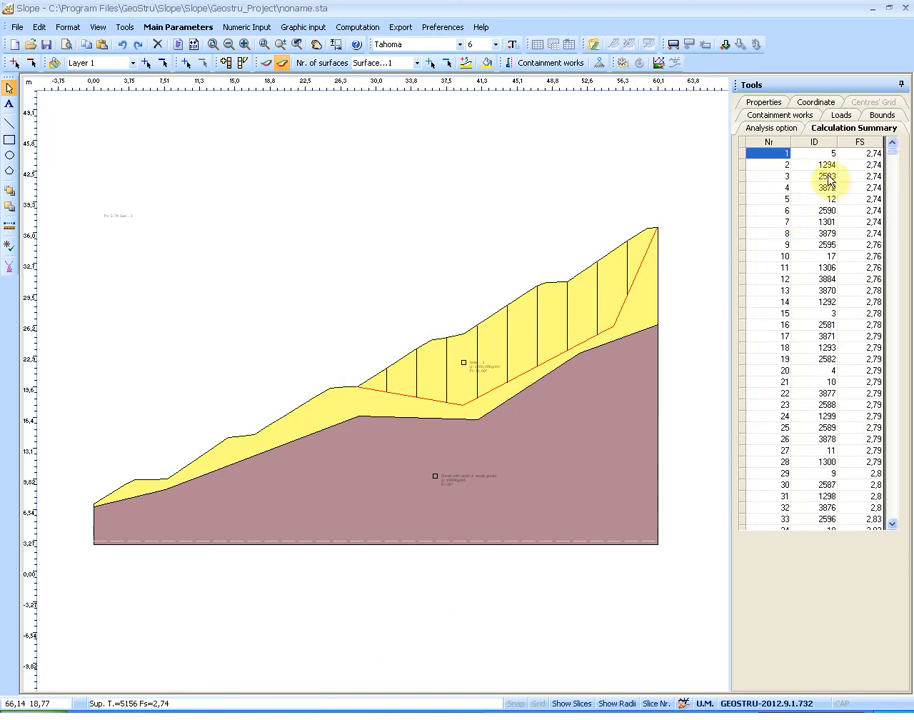
Display summary surfaces for rows 7, 13, 22, 28, 35, ID 1307, 39 and 93 against the FS 2,74 critical surface.
left_click(828, 222)
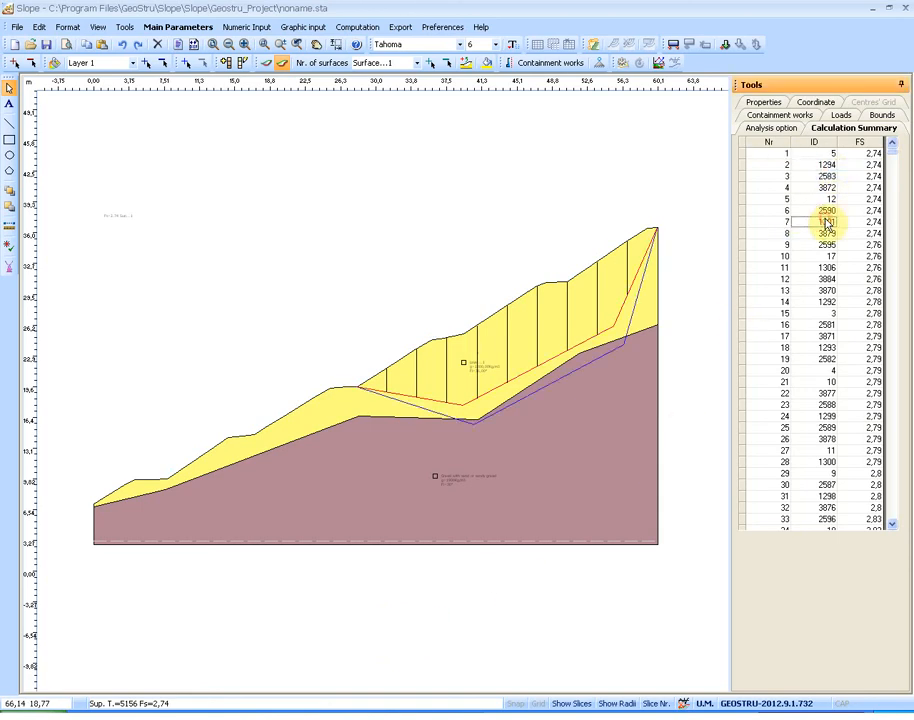
left_click(828, 292)
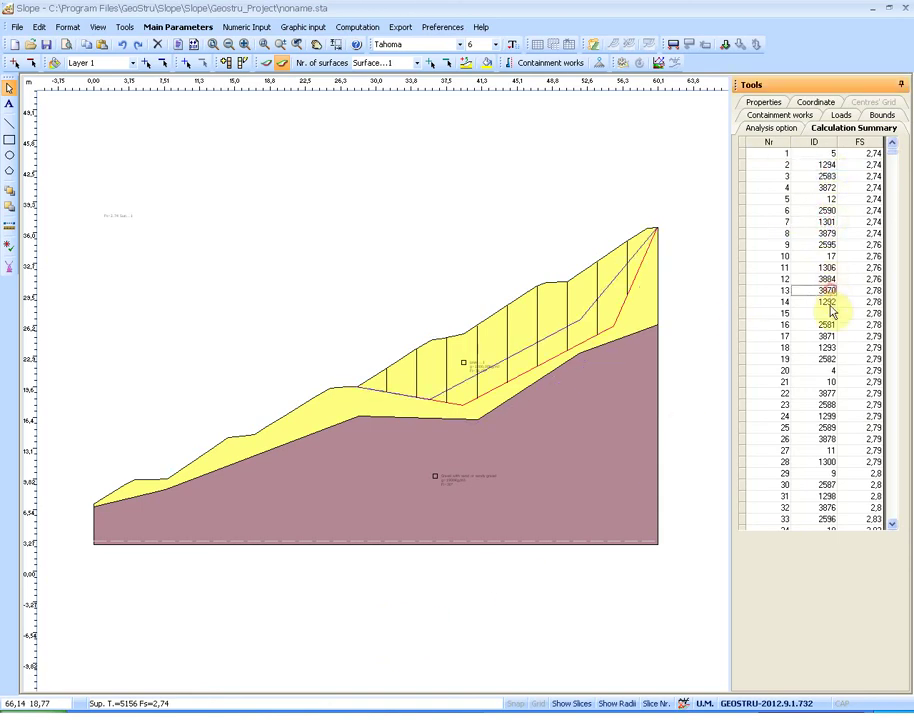
left_click(828, 394)
scroll(828, 397, "down", 2)
scroll(828, 397, "down", 2)
left_click(826, 400)
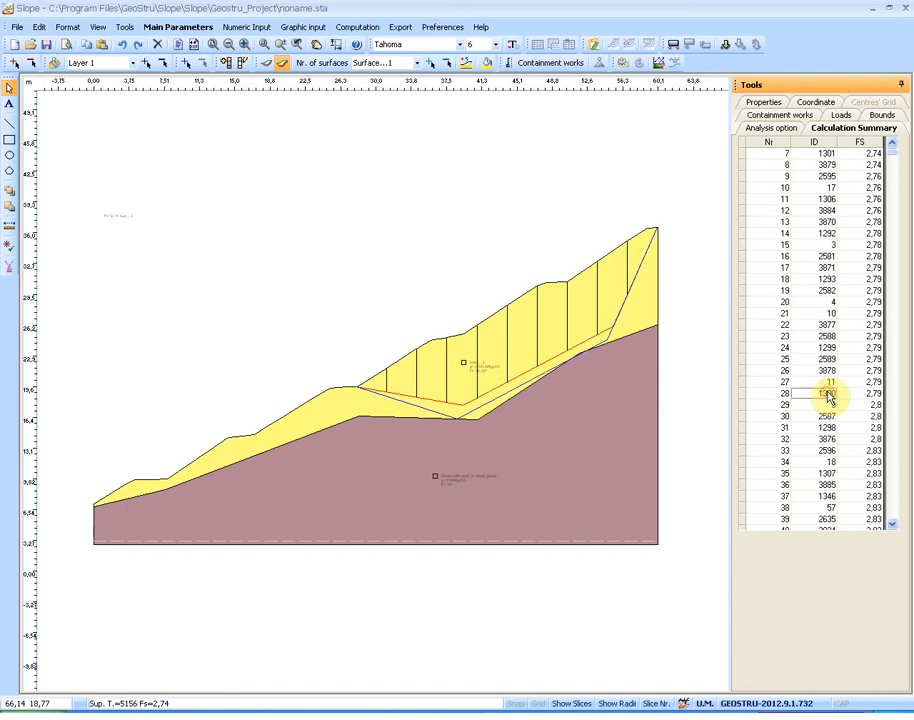
scroll(828, 418, "down", 1)
left_click(828, 428)
left_click(828, 463)
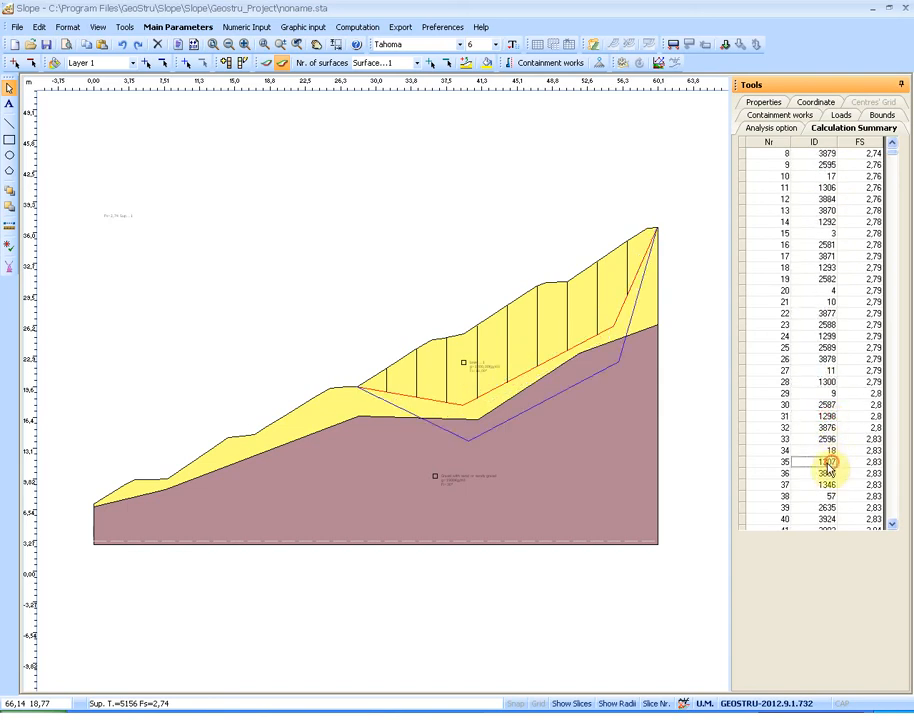
left_click(828, 507)
scroll(828, 495, "down", 3)
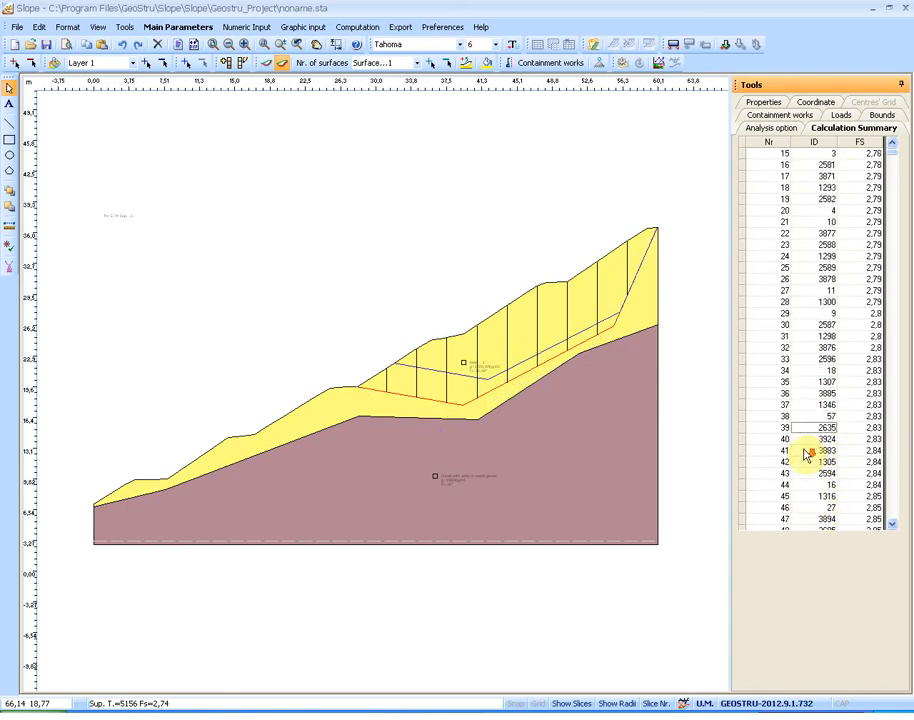
scroll(810, 477, "down", 3)
scroll(810, 477, "down", 3)
scroll(810, 477, "down", 1)
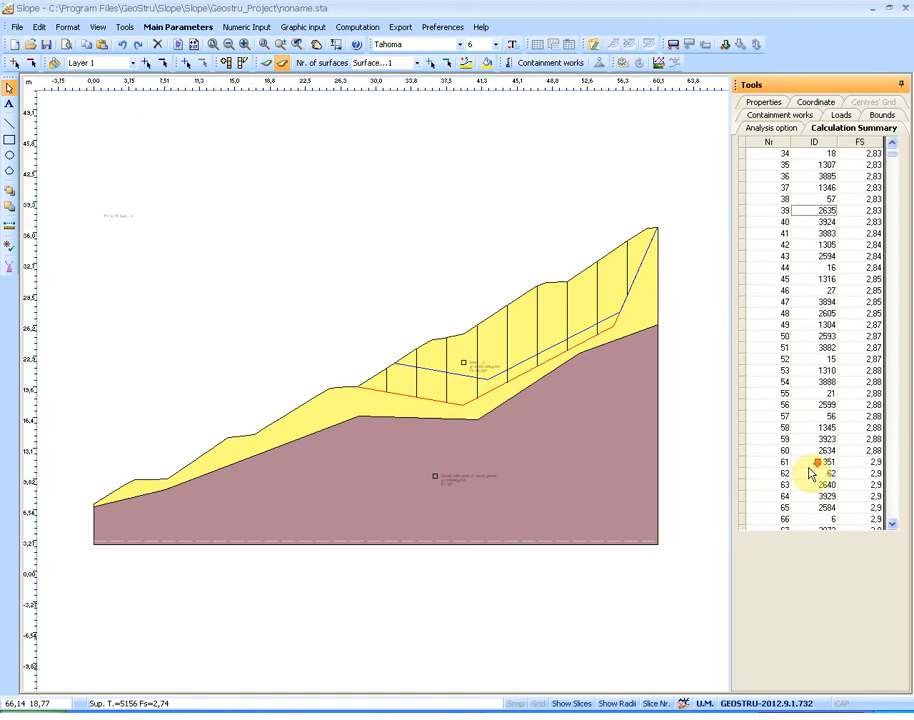
scroll(810, 477, "down", 3)
scroll(810, 472, "down", 3)
scroll(810, 472, "down", 2)
scroll(810, 472, "down", 1)
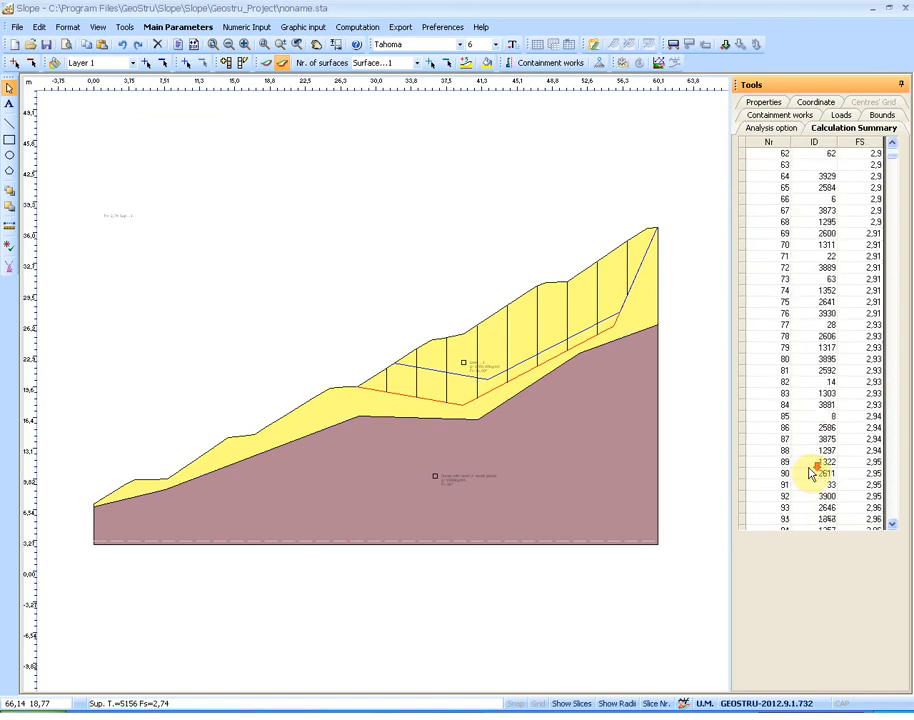
scroll(820, 474, "down", 1)
left_click(825, 474)
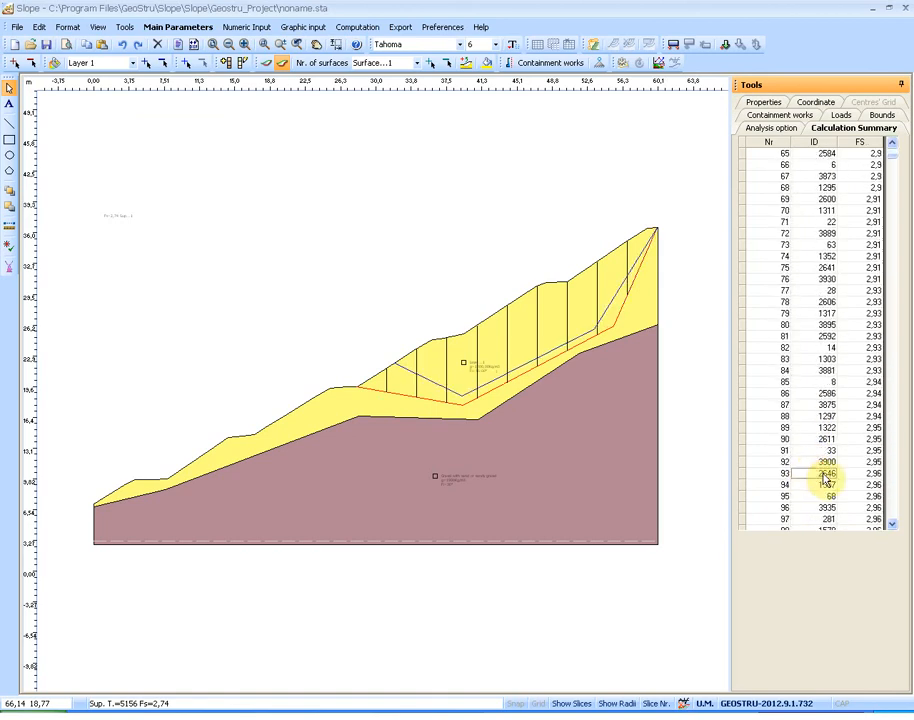